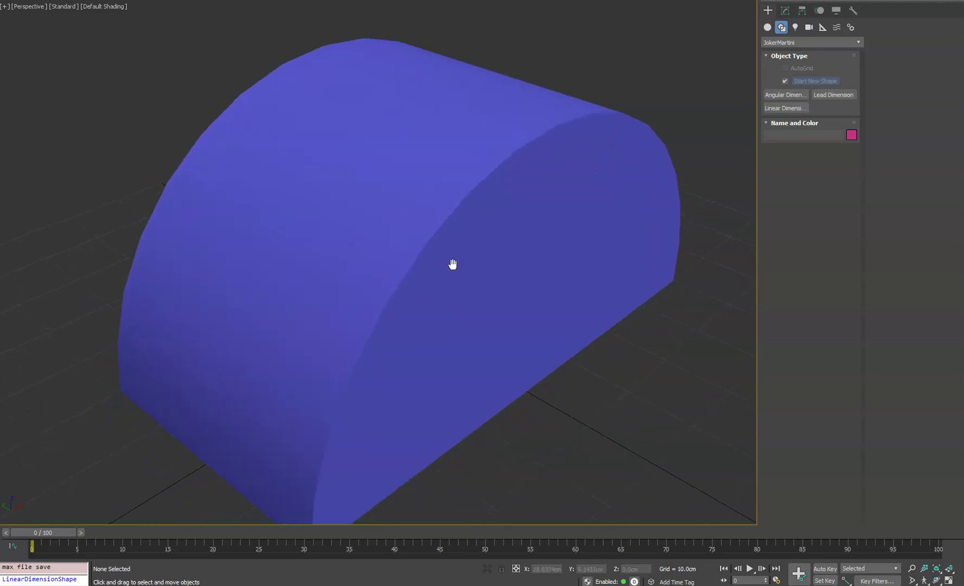
# Place a new angular dimension from the JokerMartini dimension shapes in the Front view
pyautogui.scroll(1, 467, 248)
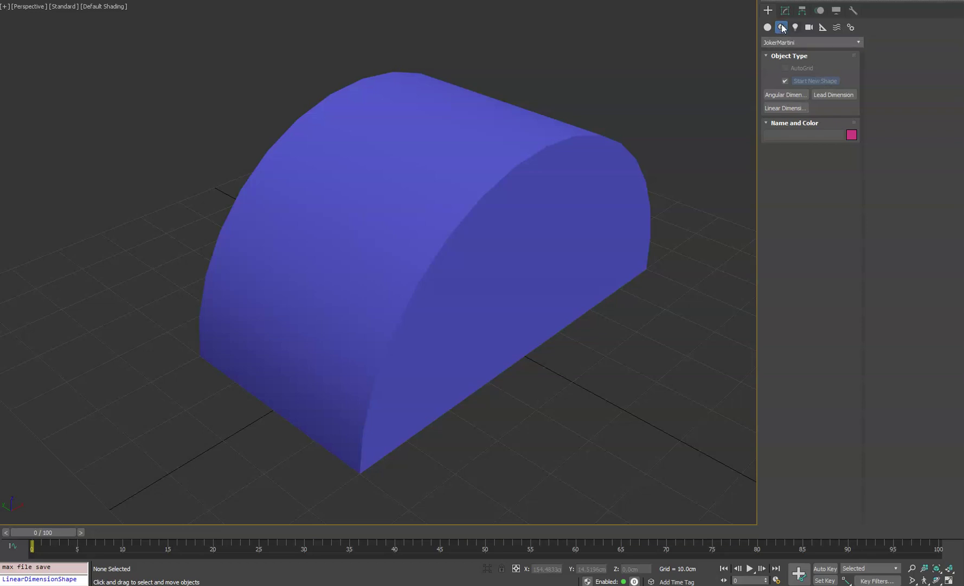
pyautogui.click(785, 43)
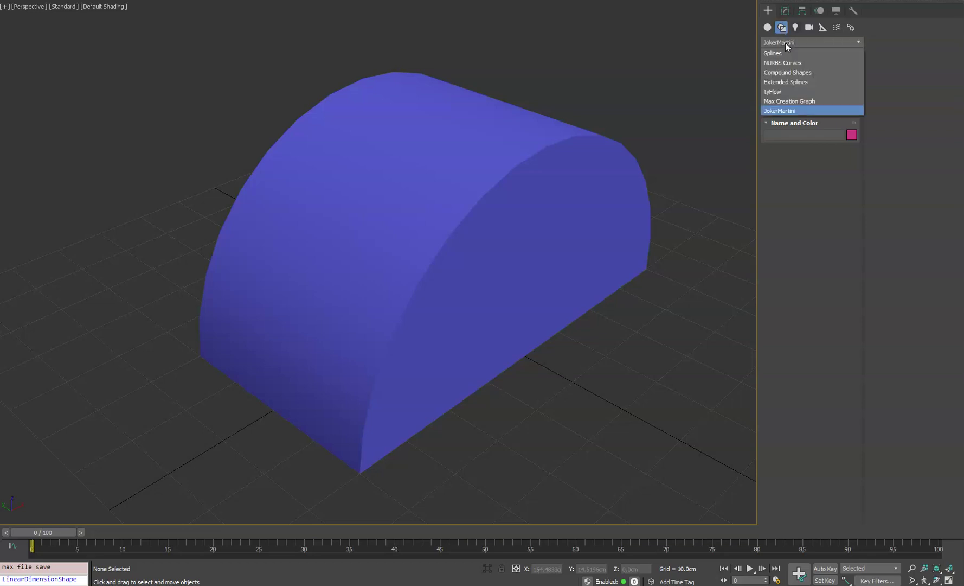
pyautogui.click(784, 111)
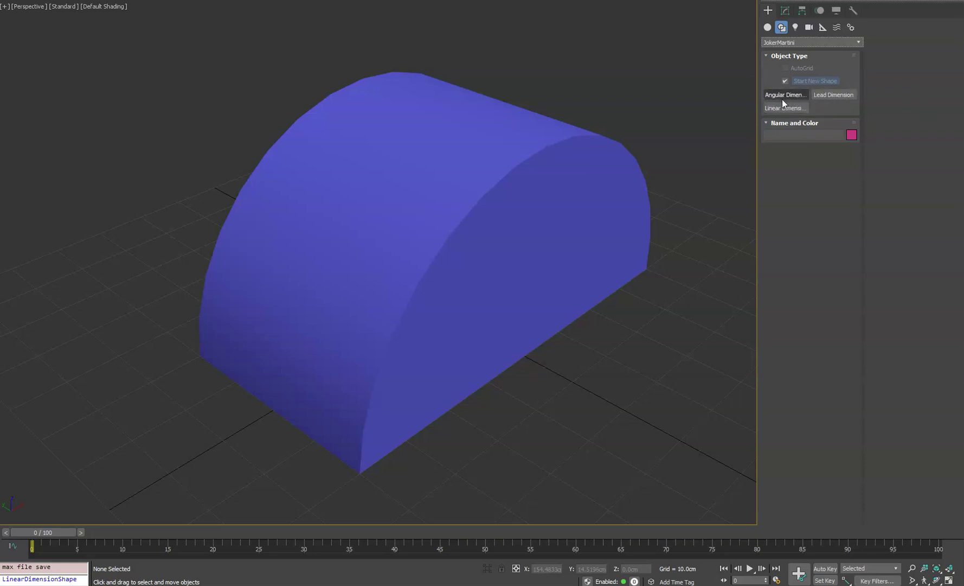
pyautogui.click(782, 97)
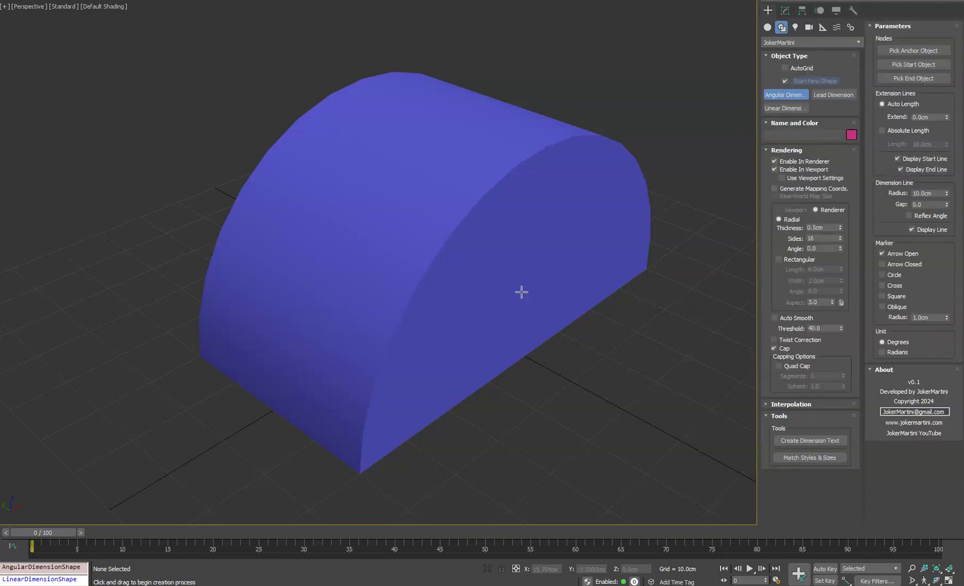
pyautogui.hotkey('alt', 'w')
pyautogui.moveTo(611, 165); pyautogui.dragTo(616, 106, button='middle')
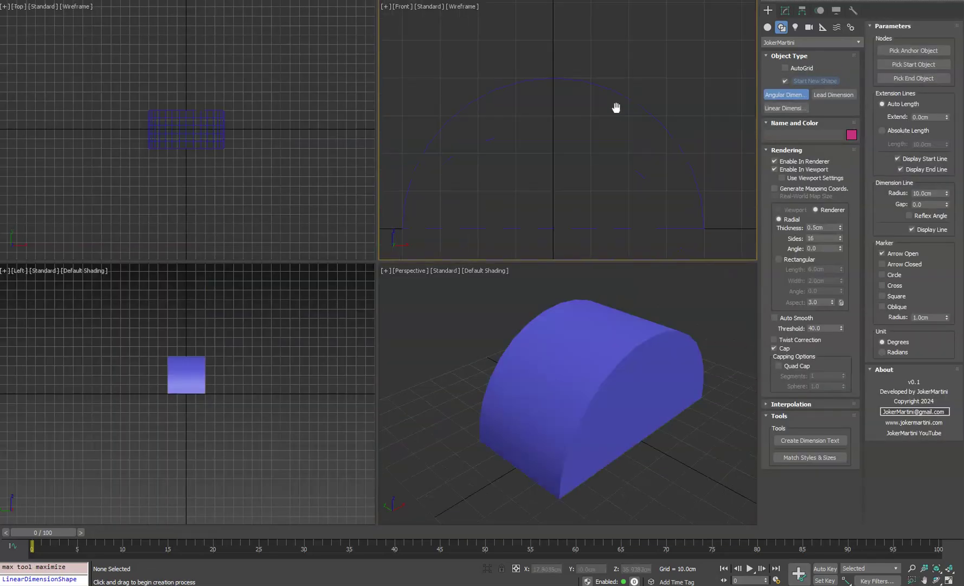
pyautogui.click(578, 202)
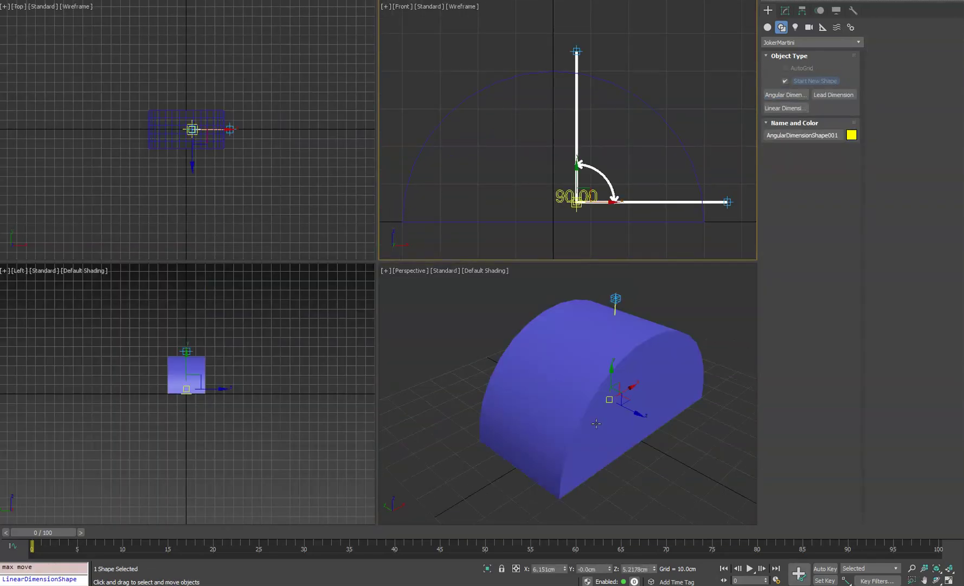
# In a maximized wireframe Perspective view, snap the corner point helper onto the half-cylinder's base
pyautogui.middleClick(653, 459)
pyautogui.moveTo(653, 460); pyautogui.dragTo(652, 458, button='middle')
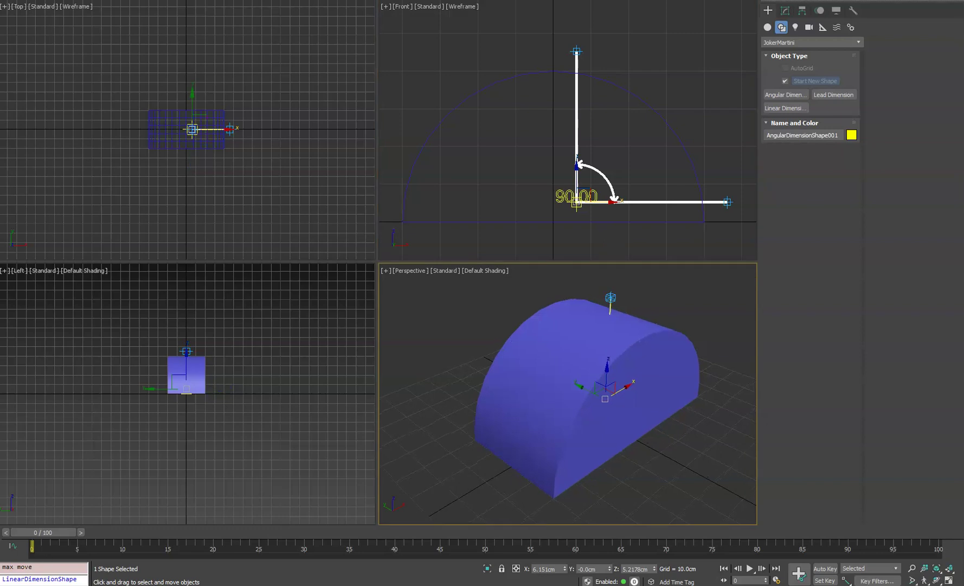
pyautogui.hotkey('alt', 'w')
pyautogui.press('F3')
pyautogui.click(454, 285)
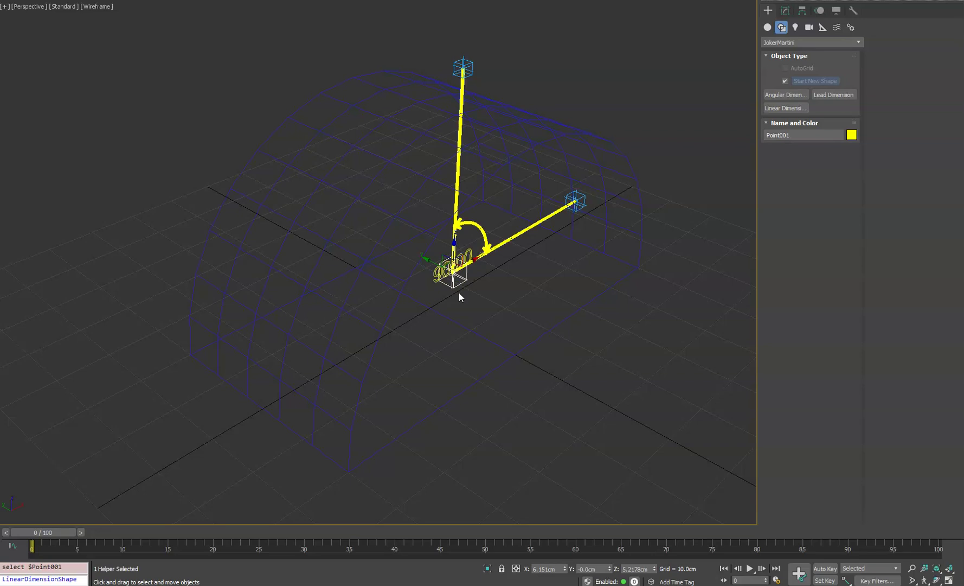
pyautogui.press('s')
pyautogui.moveTo(451, 278); pyautogui.dragTo(515, 347)
# Turn off the angular dimension's render visibility and make its viewport lines thin
pyautogui.click(563, 293)
pyautogui.click(548, 281)
pyautogui.click(786, 10)
pyautogui.click(786, 215)
pyautogui.click(788, 223)
pyautogui.click(768, 10)
# Snap the second point onto the half-cylinder's edge and the top point onto a cylinder vertex
pyautogui.keyDown('alt'); pyautogui.moveTo(647, 82); pyautogui.dragTo(458, 215, button='middle'); pyautogui.keyUp('alt')
pyautogui.click(489, 225)
pyautogui.click(485, 218)
pyautogui.press('s')
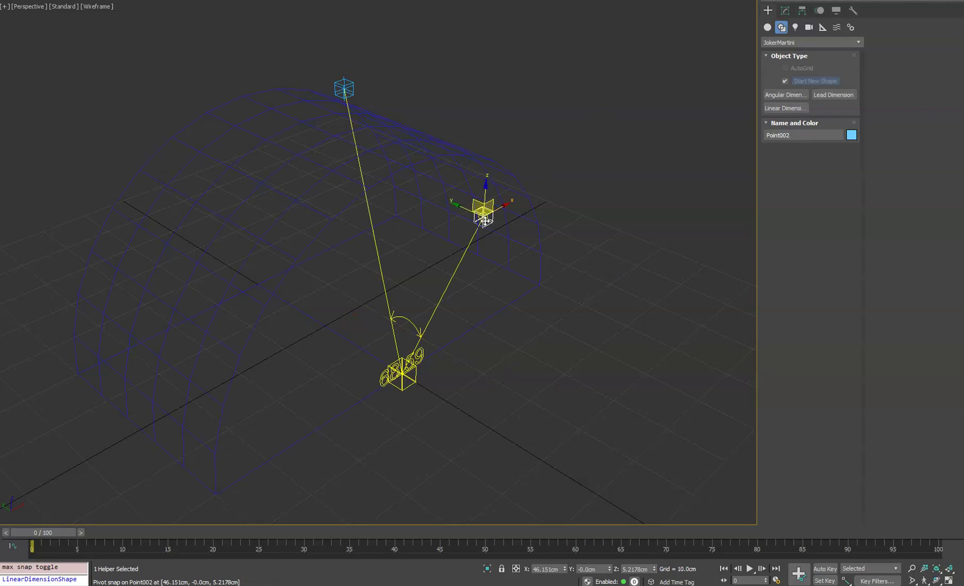
pyautogui.moveTo(503, 232); pyautogui.dragTo(539, 283)
pyautogui.click(410, 111)
pyautogui.click(345, 88)
pyautogui.moveTo(347, 89); pyautogui.dragTo(495, 157)
# Move the third point so the dimension reads 45.00, undoing a trial move around the rim
pyautogui.press('F3')
pyautogui.keyDown('alt'); pyautogui.moveTo(508, 162); pyautogui.dragTo(507, 179, button='middle'); pyautogui.keyUp('alt')
pyautogui.moveTo(495, 158); pyautogui.dragTo(546, 202)
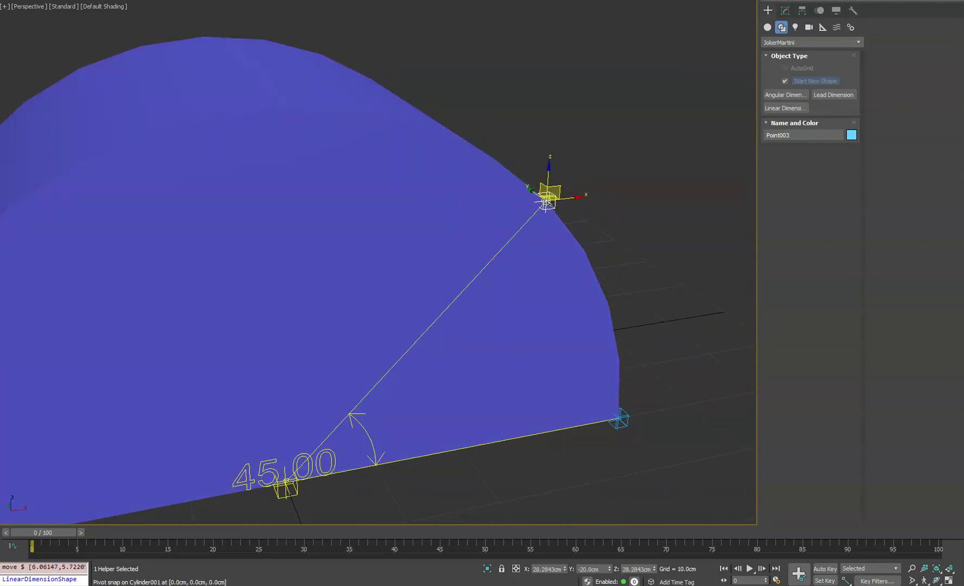
pyautogui.keyDown('alt'); pyautogui.moveTo(545, 203); pyautogui.dragTo(318, 502, button='middle'); pyautogui.keyUp('alt')
pyautogui.scroll(-1, 570, 261)
pyautogui.press('s')
pyautogui.moveTo(607, 155); pyautogui.dragTo(573, 144)
pyautogui.hotkey('ctrl', 'z')
pyautogui.keyDown('alt'); pyautogui.moveTo(567, 145); pyautogui.dragTo(351, 414, button='middle'); pyautogui.keyUp('alt')
pyautogui.click(784, 11)
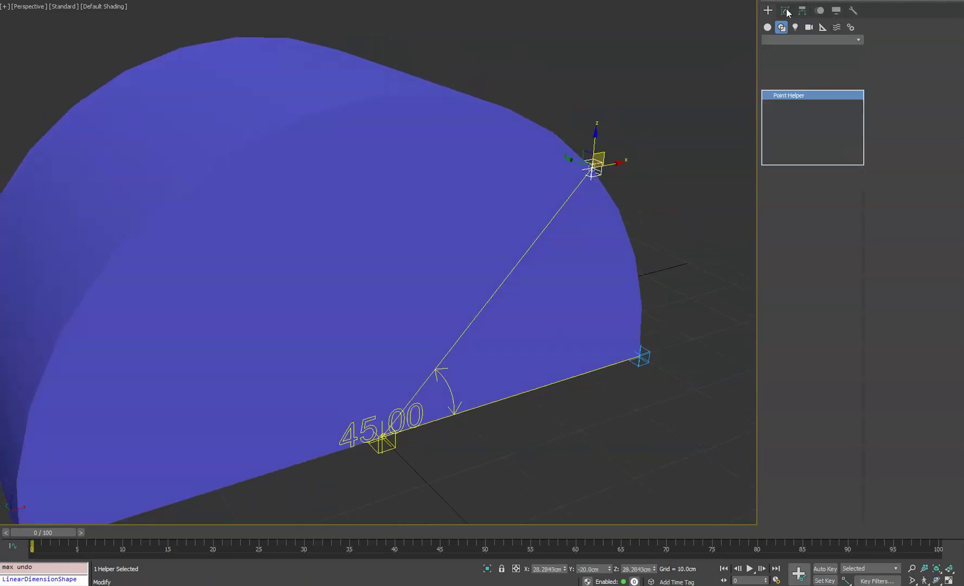
# Select the angular dimension and try nudging its third point, then undo the move
pyautogui.click(561, 208)
pyautogui.press('F3')
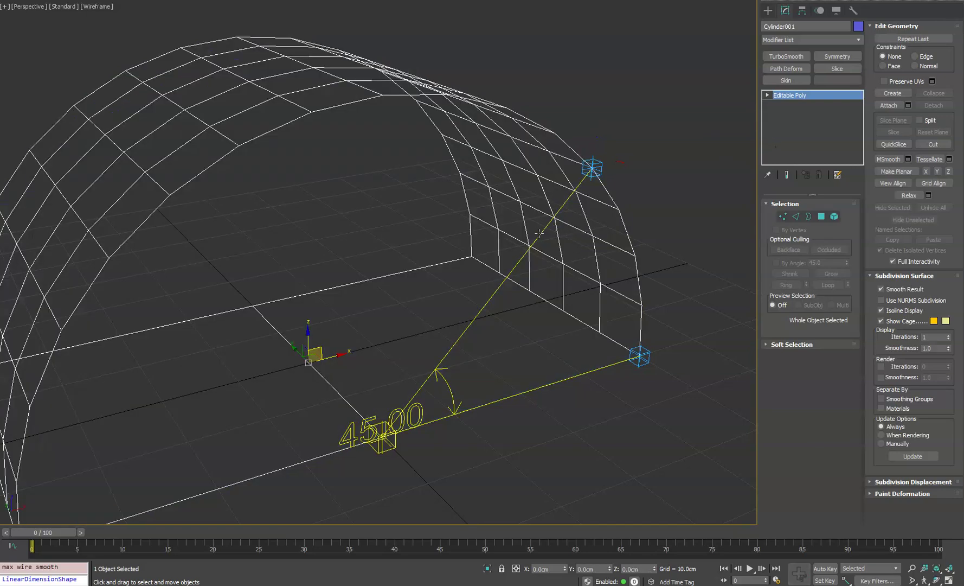
pyautogui.click(541, 232)
pyautogui.press('F3')
pyautogui.moveTo(621, 294); pyautogui.dragTo(604, 272, button='middle')
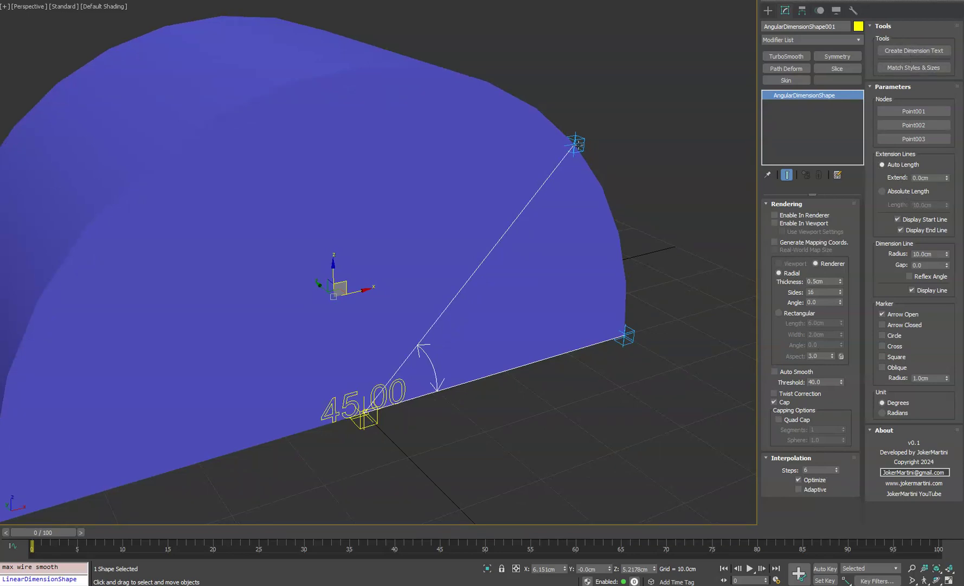
pyautogui.click(578, 144)
pyautogui.moveTo(592, 120); pyautogui.dragTo(628, 57)
pyautogui.hotkey('ctrl', 'z')
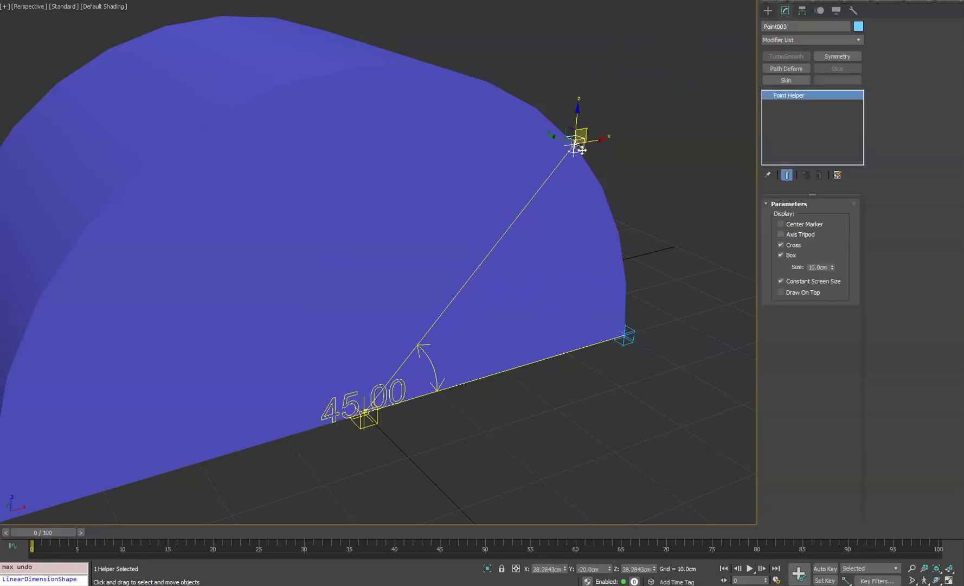
# Try an Absolute Length for the extension lines, then return them to Auto Length
pyautogui.click(606, 159)
pyautogui.click(552, 173)
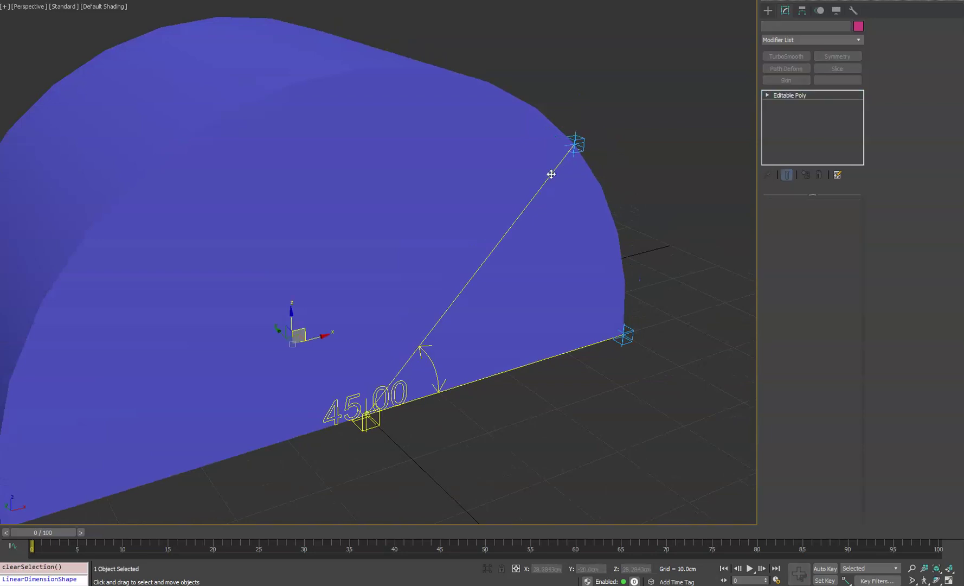
pyautogui.press('F3')
pyautogui.click(551, 173)
pyautogui.press('F3')
pyautogui.click(905, 192)
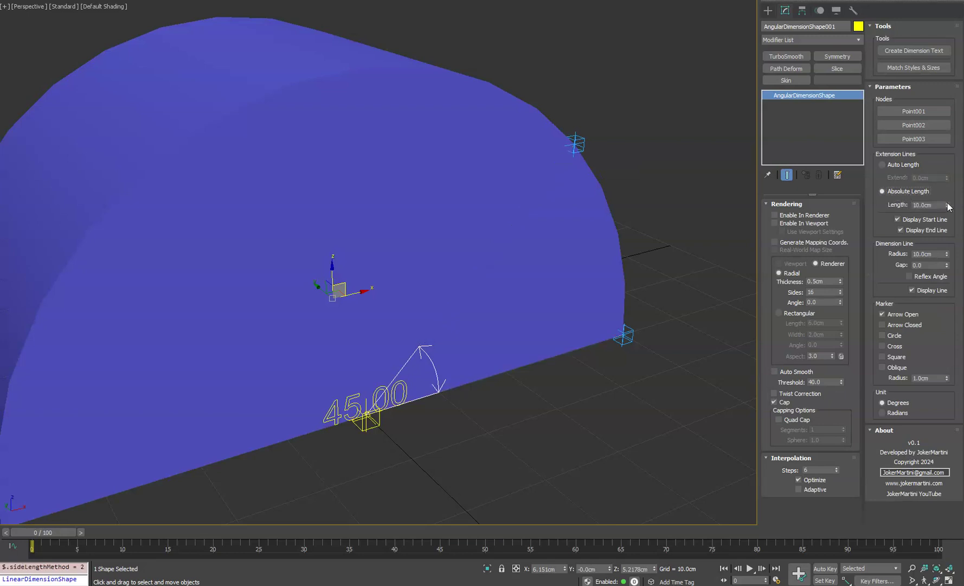
pyautogui.moveTo(946, 205); pyautogui.dragTo(923, 181)
pyautogui.moveTo(932, 205); pyautogui.dragTo(914, 211)
pyautogui.click(892, 167)
# Toggle both extension lines off and on, then set Radius to 19.8cm and Gap to 3.6
pyautogui.click(913, 219)
pyautogui.click(914, 228)
pyautogui.click(914, 219)
pyautogui.click(914, 230)
pyautogui.moveTo(948, 255); pyautogui.dragTo(950, 206)
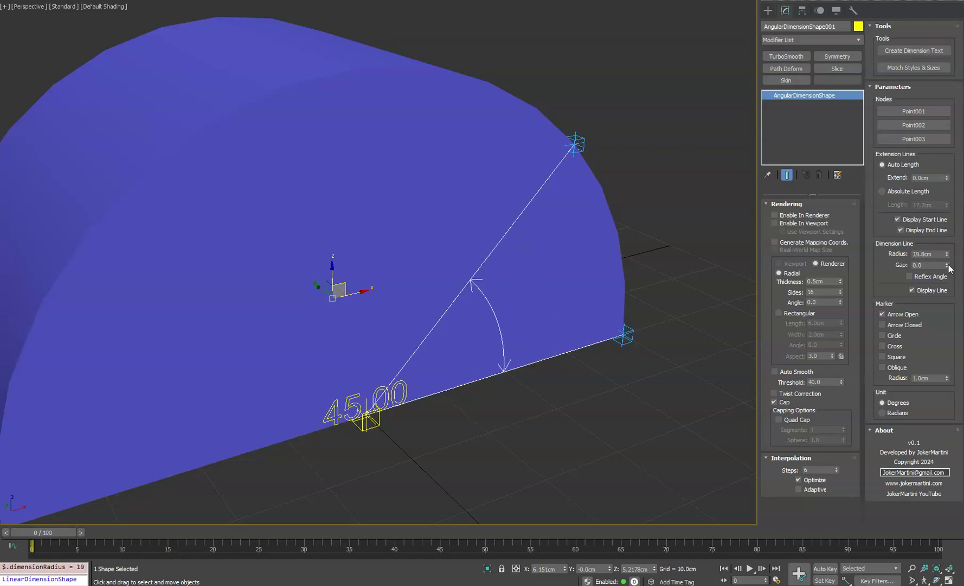
pyautogui.moveTo(948, 266)
pyautogui.mouseDown()
pyautogui.moveTo(957, 282)
pyautogui.moveTo(948, 248)
pyautogui.moveTo(950, 268)
pyautogui.mouseUp()
# Set the gap to 0.0 and toggle Reflex Angle and Display Line, ending at 45.00 with the arc shown
pyautogui.click(936, 277)
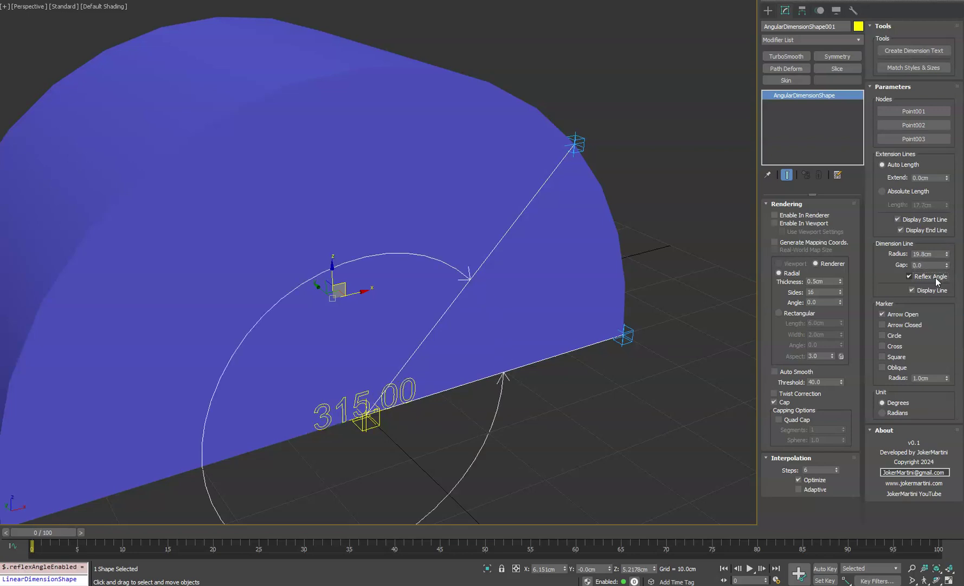
pyautogui.click(935, 277)
pyautogui.click(936, 277)
pyautogui.click(935, 277)
pyautogui.click(933, 292)
pyautogui.click(933, 293)
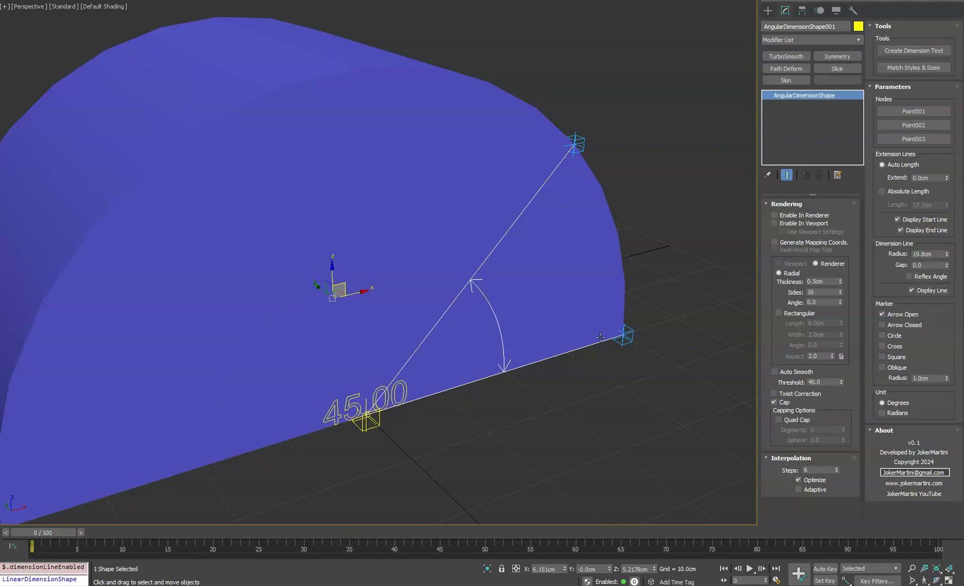
pyautogui.moveTo(489, 320); pyautogui.dragTo(481, 285, button='middle')
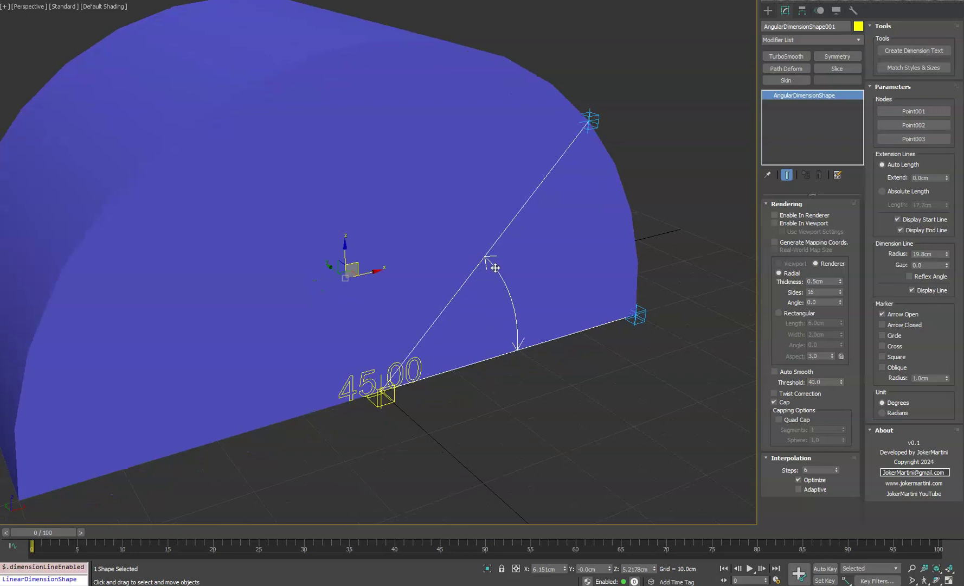
pyautogui.scroll(3, 496, 268)
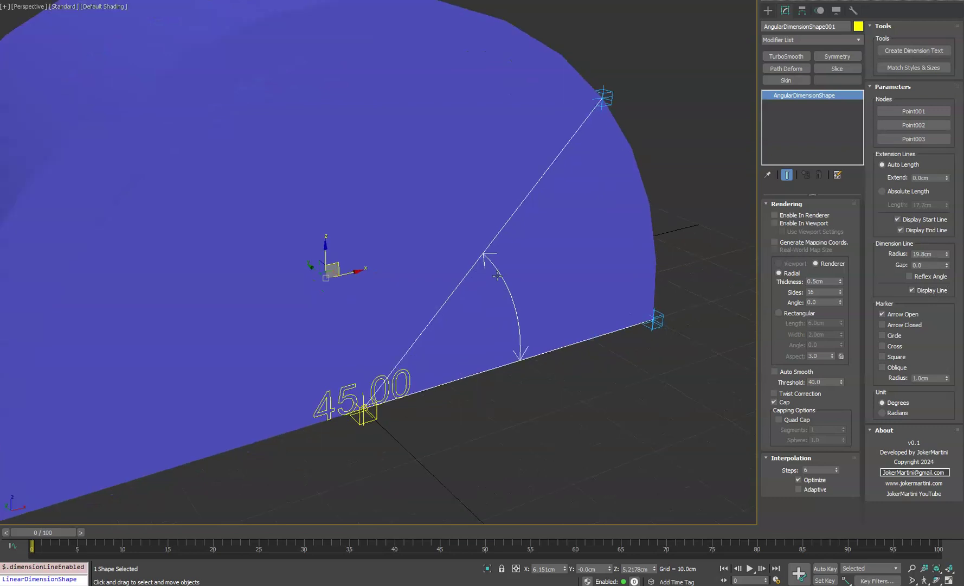
# Try closed arrow, circle, cross, square and oblique markers at a 2.2cm size
pyautogui.click(906, 316)
pyautogui.click(904, 326)
pyautogui.click(895, 334)
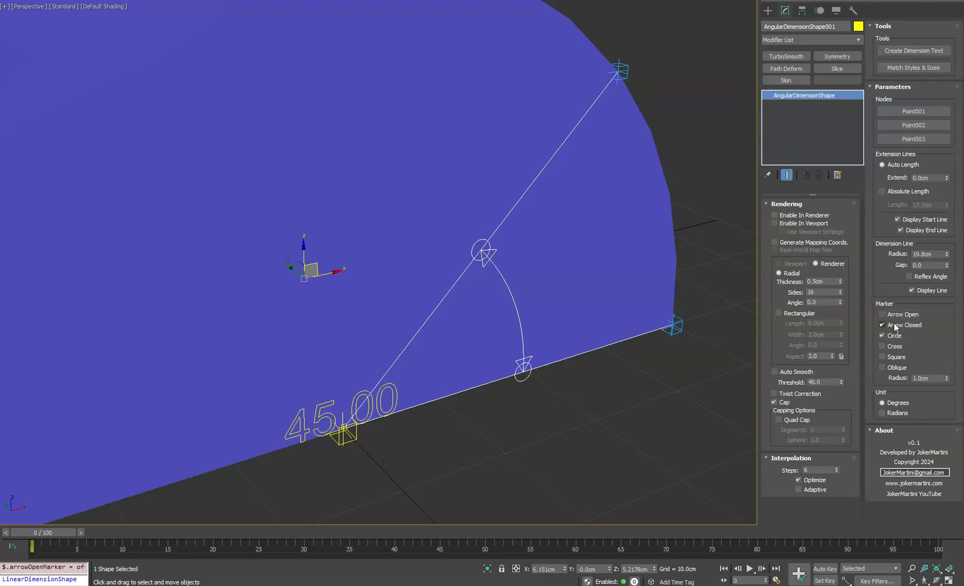
pyautogui.click(895, 325)
pyautogui.click(895, 336)
pyautogui.click(895, 346)
pyautogui.click(896, 356)
pyautogui.click(898, 367)
pyautogui.moveTo(946, 382)
pyautogui.mouseDown()
pyautogui.moveTo(946, 347)
pyautogui.moveTo(947, 372)
pyautogui.mouseUp()
# Remove the extra markers, restore Arrow Open, and set the marker radius to 1.0cm
pyautogui.click(898, 367)
pyautogui.click(897, 357)
pyautogui.click(895, 346)
pyautogui.click(895, 315)
pyautogui.click(933, 377)
pyautogui.write('1')
pyautogui.press('Return')
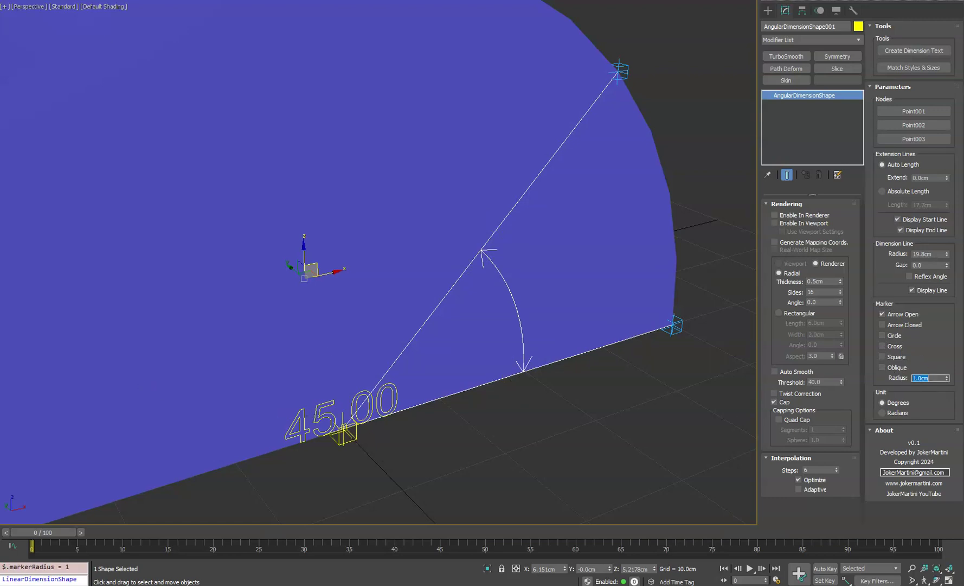
# Switch the angle readout between Radians and Degrees, ending on Degrees
pyautogui.click(892, 413)
pyautogui.click(894, 403)
pyautogui.click(892, 413)
pyautogui.click(893, 403)
pyautogui.click(893, 413)
pyautogui.click(891, 403)
pyautogui.click(390, 465)
# Inspect the old 45.00 TextPlus label's %[labelScript] text and drag the label toward the angle arc
pyautogui.press('F3')
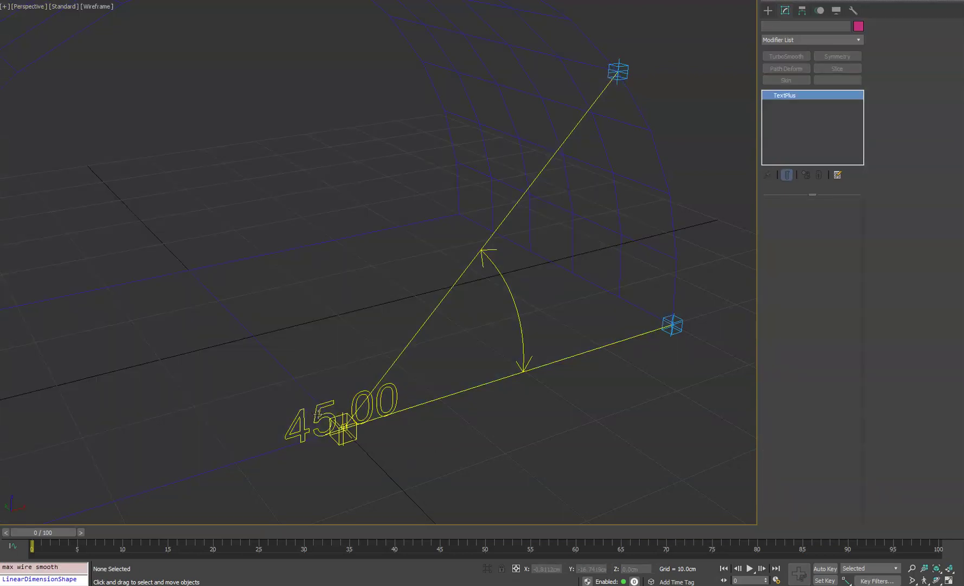
pyautogui.click(374, 404)
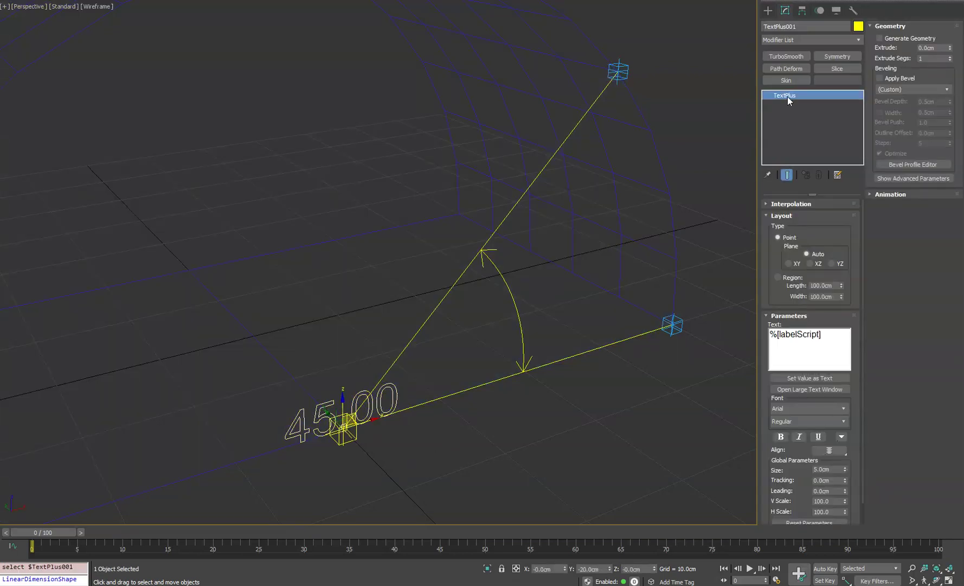
pyautogui.press('F3')
pyautogui.click(768, 10)
pyautogui.click(786, 10)
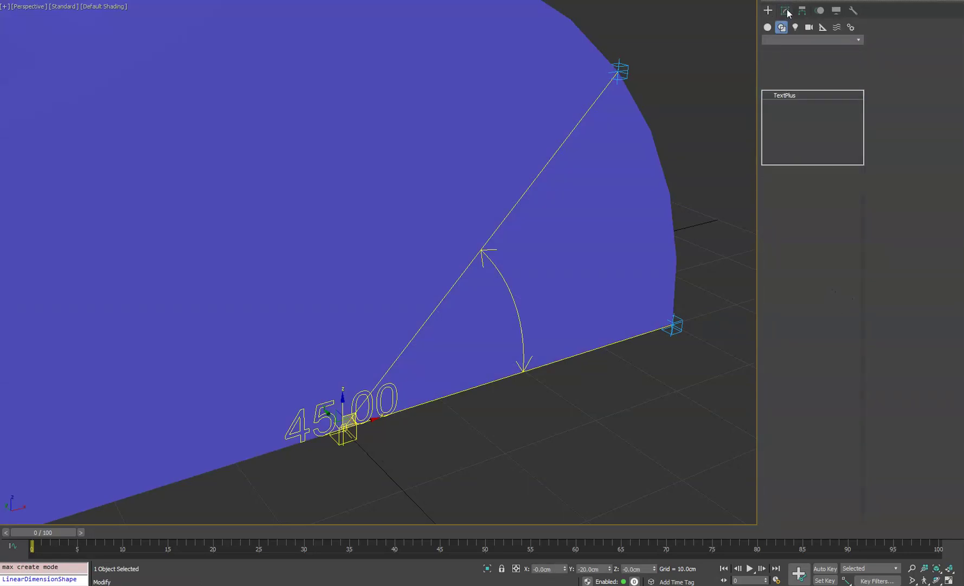
pyautogui.moveTo(834, 333); pyautogui.dragTo(766, 329)
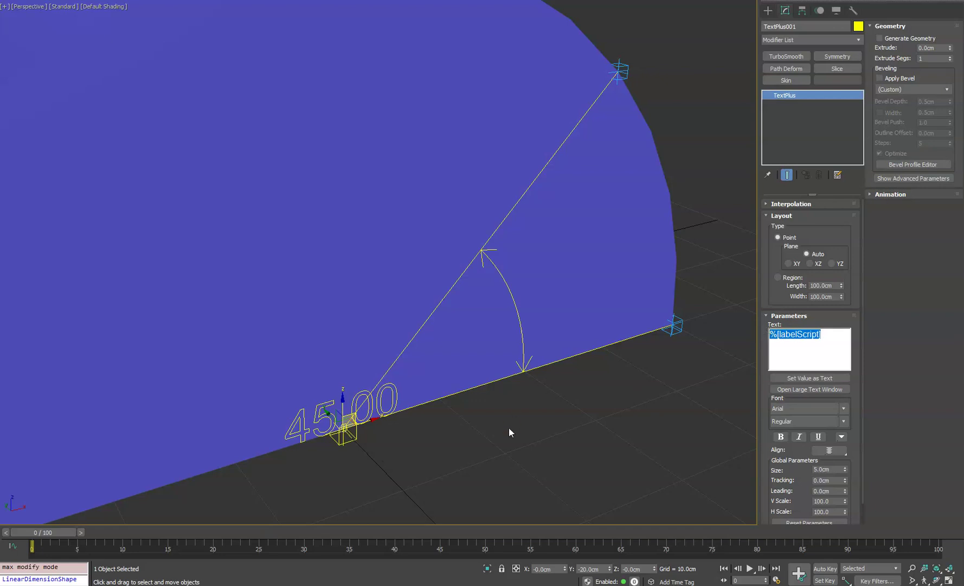
pyautogui.click(605, 410)
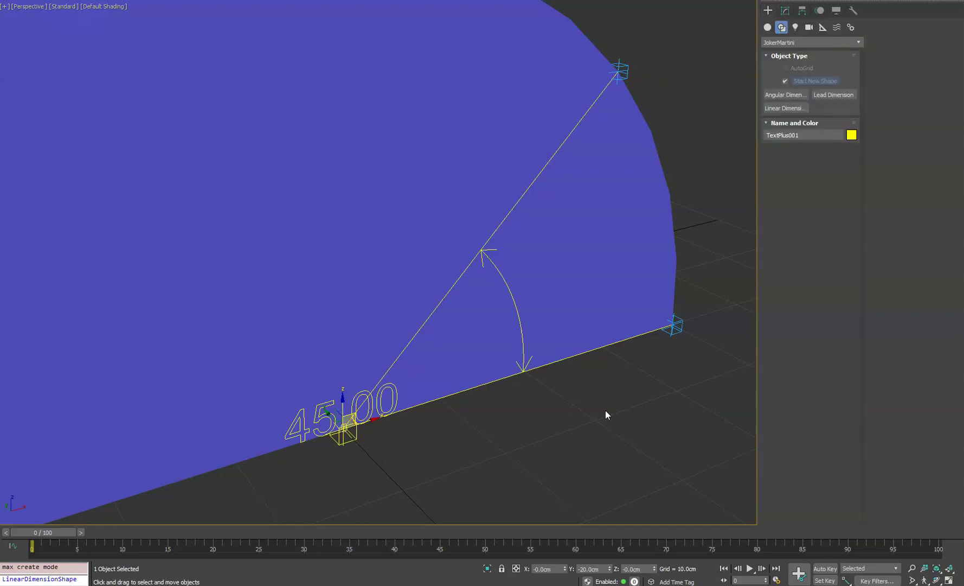
pyautogui.click(391, 386)
pyautogui.moveTo(356, 417); pyautogui.dragTo(584, 288)
pyautogui.click(694, 81)
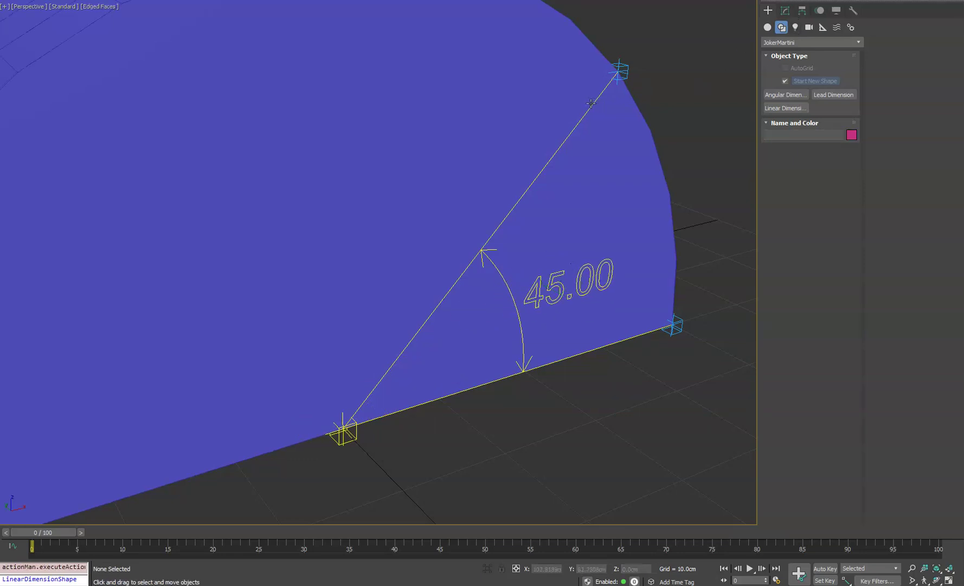
# Delete the old label, regenerate it with Create Dimension Text, and move the new 45.00 into the arc
pyautogui.press('F3')
pyautogui.click(583, 278)
pyautogui.press('Delete')
pyautogui.click(543, 170)
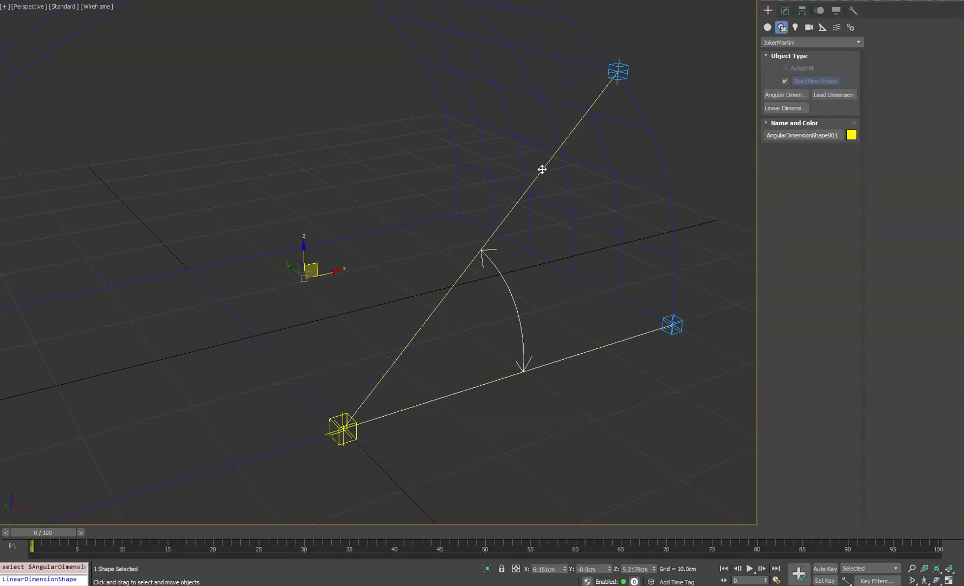
pyautogui.click(785, 10)
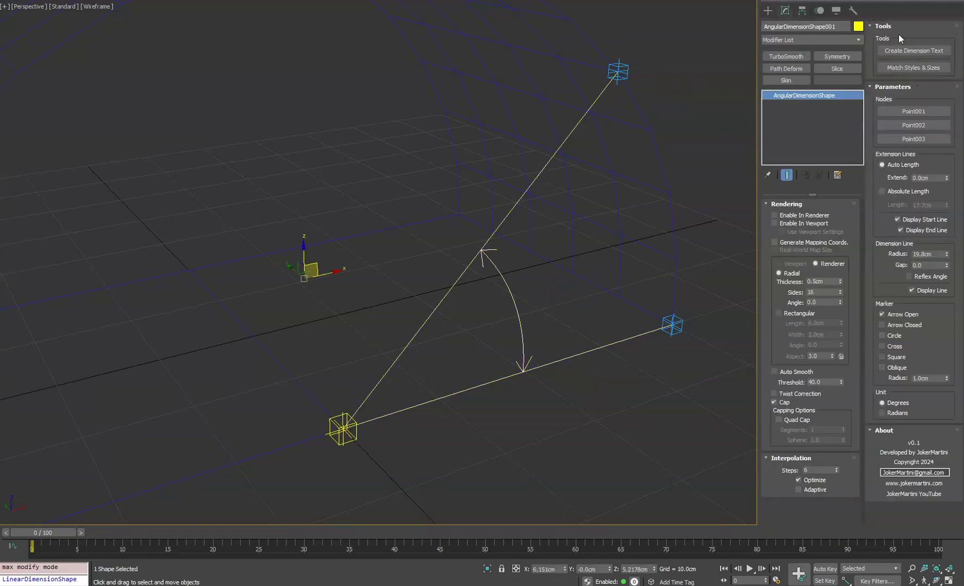
pyautogui.click(908, 50)
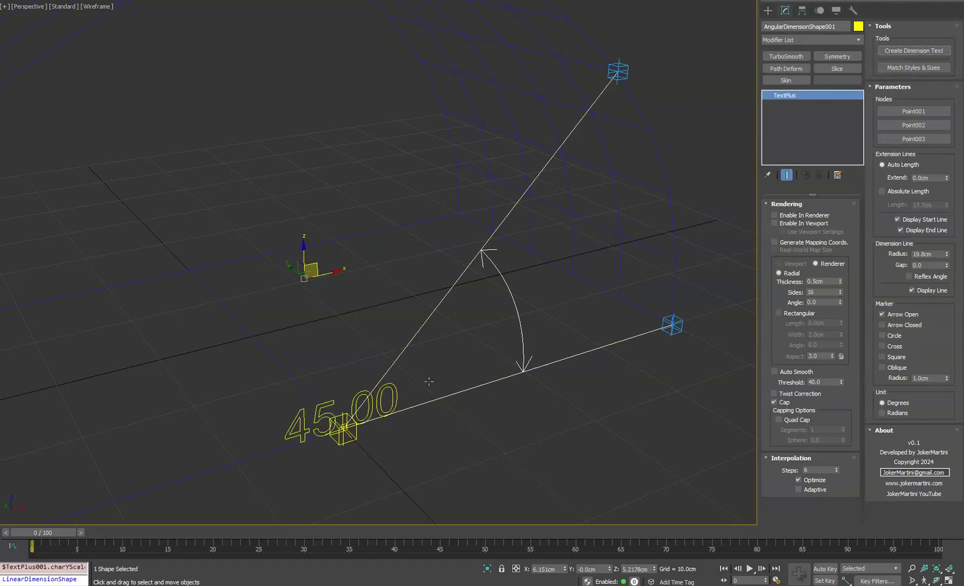
pyautogui.click(355, 402)
pyautogui.press('F3')
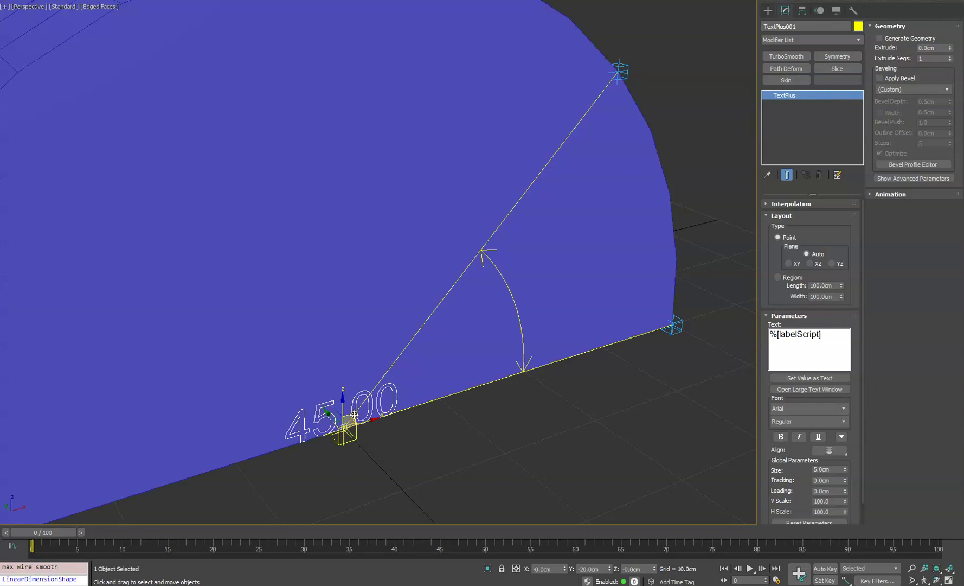
pyautogui.moveTo(354, 414); pyautogui.dragTo(586, 298)
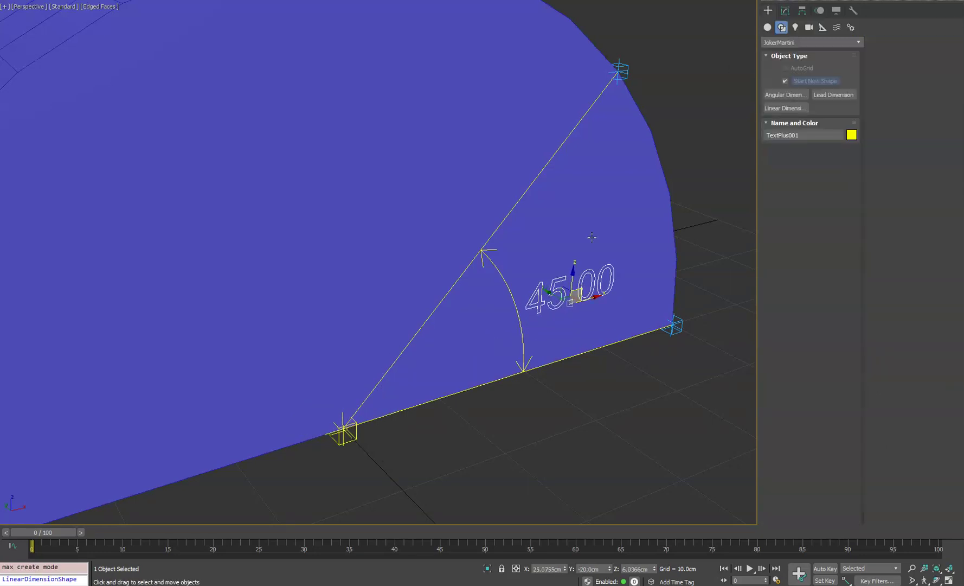
# Draw a linear dimension near the half-cylinder's base
pyautogui.scroll(-6, 592, 237)
pyautogui.keyDown('alt'); pyautogui.moveTo(586, 304); pyautogui.dragTo(519, 321, button='middle'); pyautogui.keyUp('alt')
pyautogui.click(754, 96)
pyautogui.click(784, 107)
pyautogui.keyDown('alt'); pyautogui.moveTo(523, 287); pyautogui.dragTo(409, 353, button='middle'); pyautogui.keyUp('alt')
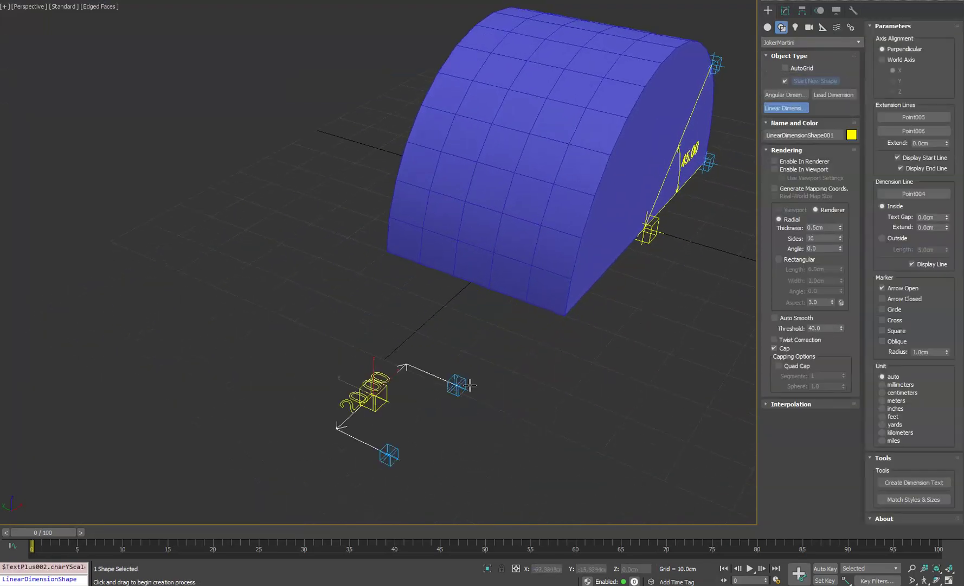
pyautogui.keyDown('alt'); pyautogui.moveTo(457, 388); pyautogui.dragTo(502, 323, button='middle'); pyautogui.keyUp('alt')
pyautogui.scroll(3, 460, 377)
pyautogui.rightClick(428, 394)
# With snaps on, move Point006 onto the cylinder corner and pull the other end point toward the lower right
pyautogui.click(411, 386)
pyautogui.press('s')
pyautogui.moveTo(411, 386); pyautogui.dragTo(389, 215)
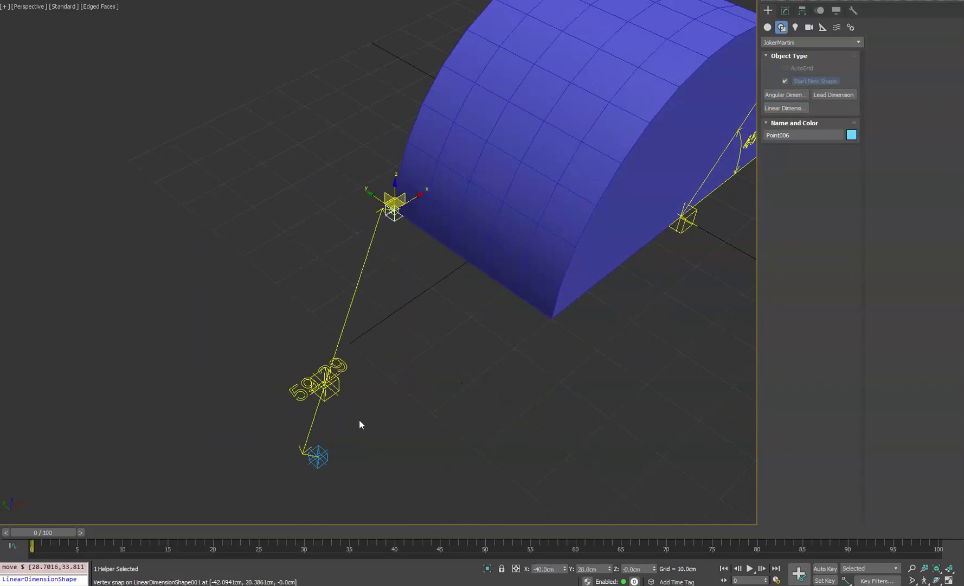
pyautogui.click(319, 455)
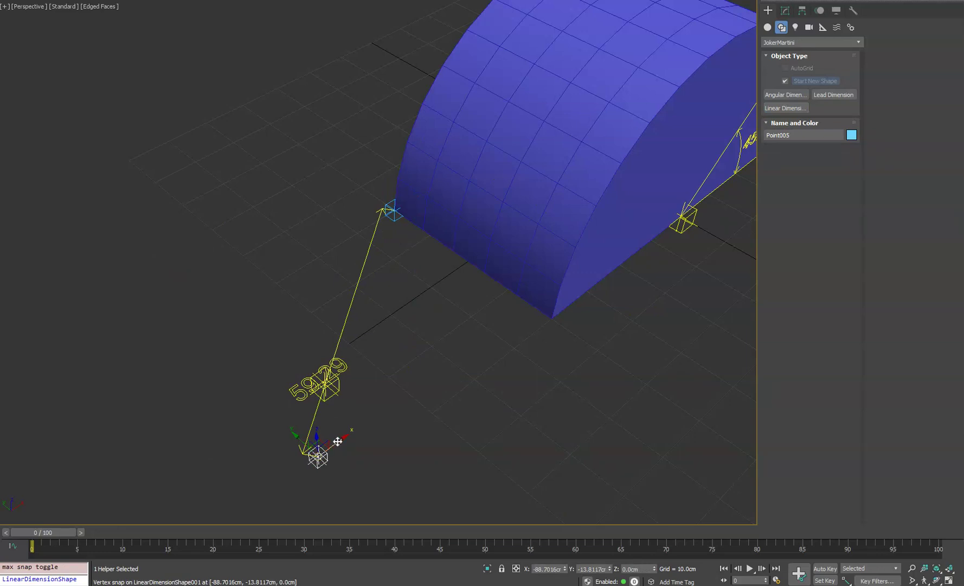
pyautogui.moveTo(323, 441); pyautogui.dragTo(544, 362)
pyautogui.click(477, 412)
# Try World Axis X, Y and Z alignment for the linear dimension, moving an end point along X
pyautogui.click(786, 11)
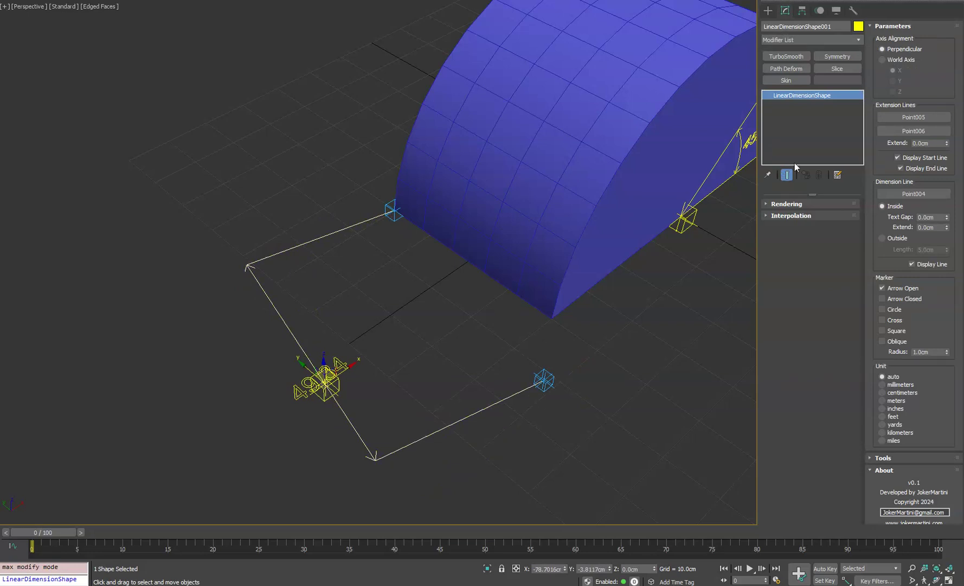
pyautogui.click(893, 61)
pyautogui.click(894, 80)
pyautogui.click(895, 92)
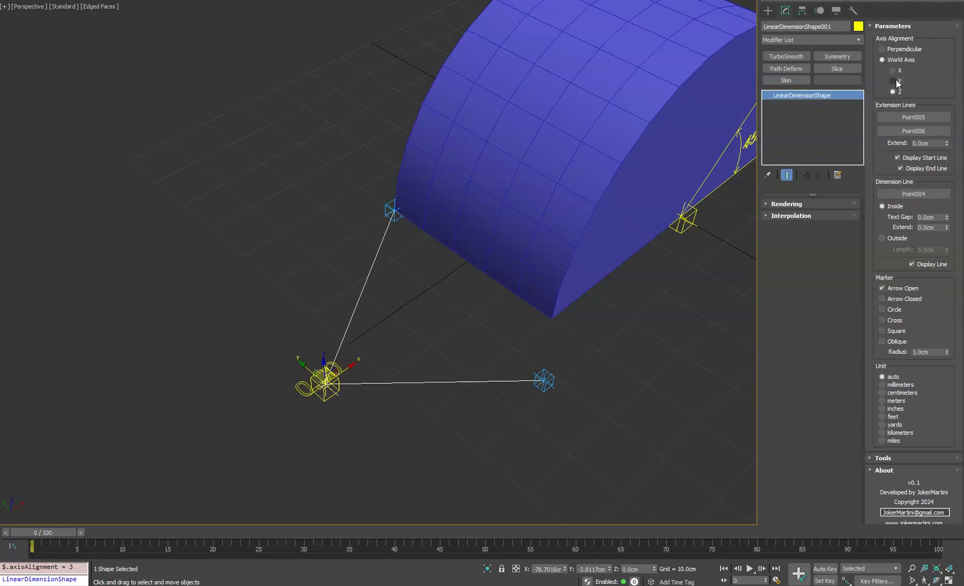
pyautogui.click(895, 81)
pyautogui.click(544, 380)
pyautogui.moveTo(547, 382); pyautogui.dragTo(576, 352)
pyautogui.moveTo(456, 383); pyautogui.dragTo(518, 463)
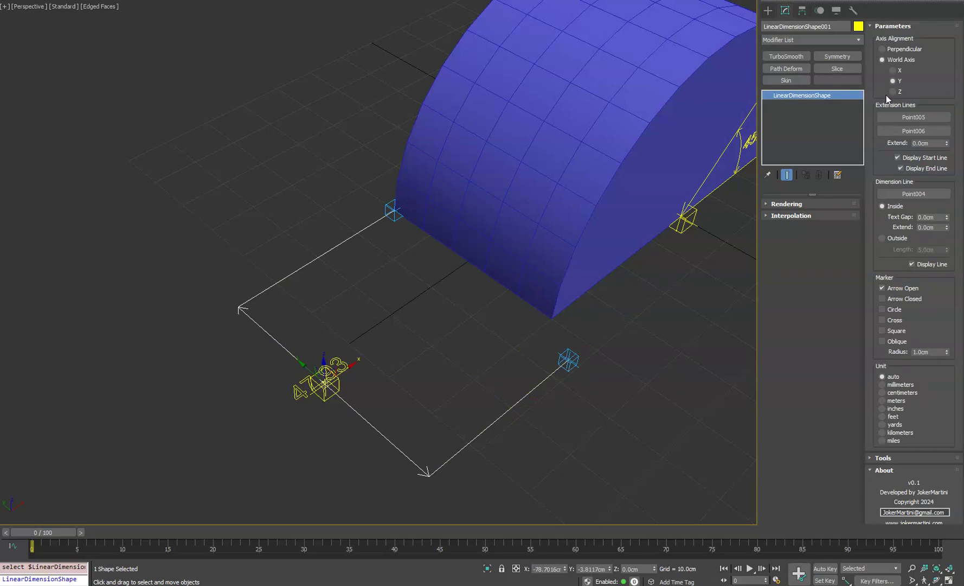
# Return to Perpendicular alignment and snap Point005 onto the other base corner so it reads 40.00
pyautogui.click(901, 50)
pyautogui.click(570, 358)
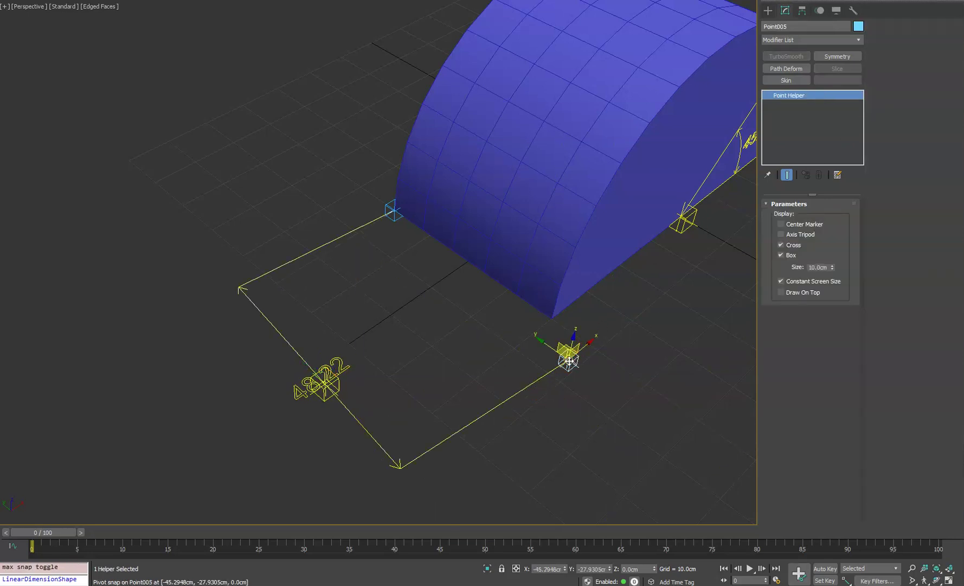
pyautogui.moveTo(568, 358); pyautogui.dragTo(555, 324)
pyautogui.click(546, 428)
pyautogui.click(332, 387)
# Rotate Point004 -80° about Z with angle snap and slide it along the dimension line
pyautogui.press('e')
pyautogui.press('w')
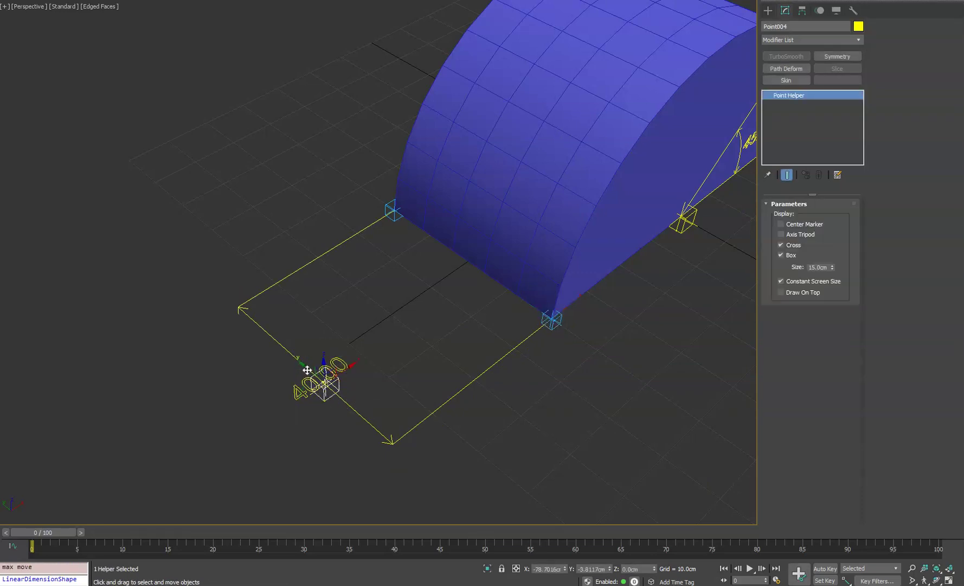
pyautogui.moveTo(306, 370); pyautogui.dragTo(282, 353)
pyautogui.press('e')
pyautogui.press('a')
pyautogui.moveTo(313, 392); pyautogui.dragTo(266, 391)
pyautogui.press('w')
pyautogui.moveTo(333, 351); pyautogui.dragTo(428, 295)
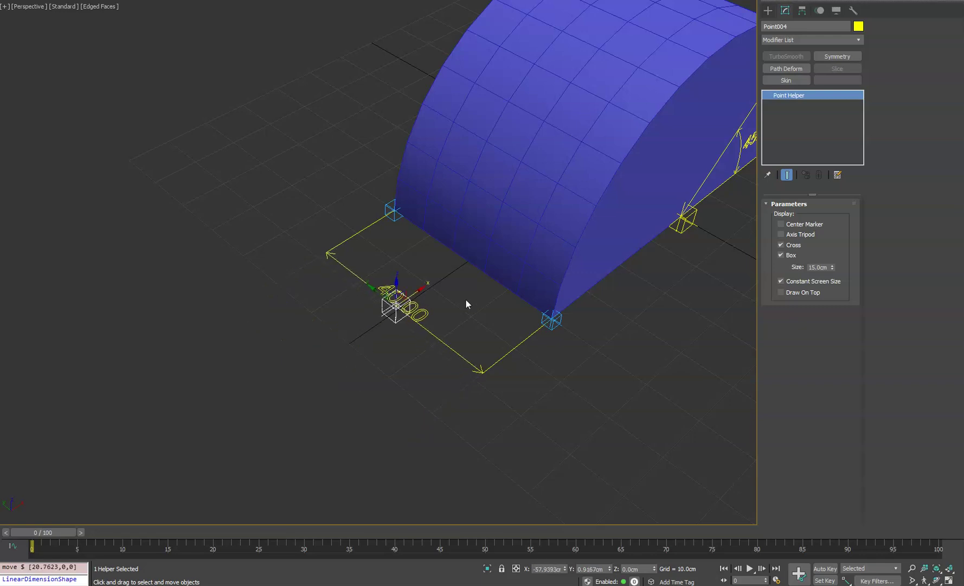
# Move the 40.00 TextPlus label to centre it along the dimension line
pyautogui.click(439, 312)
pyautogui.keyDown('alt'); pyautogui.moveTo(428, 312); pyautogui.dragTo(450, 310, button='middle'); pyautogui.keyUp('alt')
pyautogui.scroll(4, 489, 318)
pyautogui.click(482, 276)
pyautogui.click(768, 10)
pyautogui.moveTo(454, 297); pyautogui.dragTo(450, 310)
pyautogui.click(564, 360)
pyautogui.keyDown('alt'); pyautogui.moveTo(573, 394); pyautogui.dragTo(546, 311, button='middle'); pyautogui.keyUp('alt')
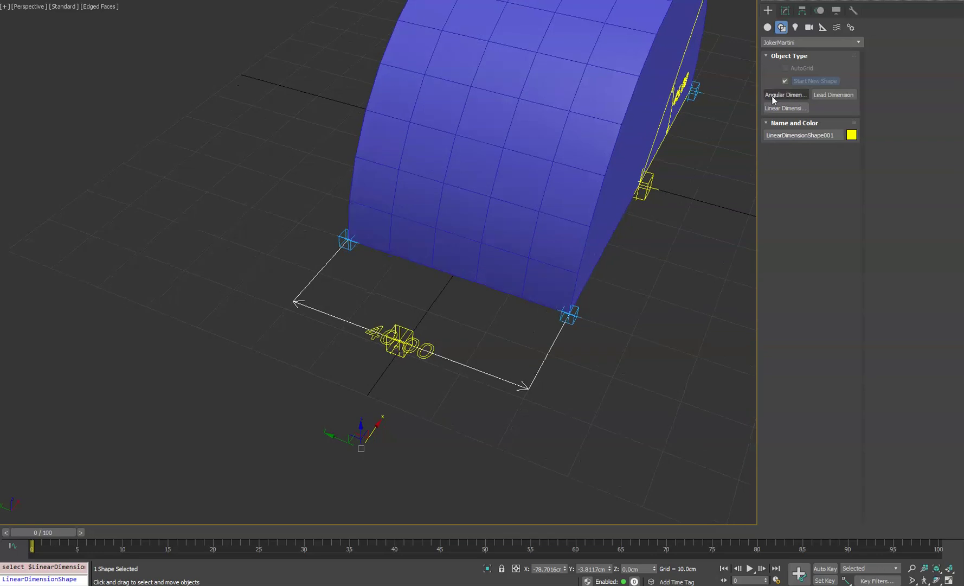
# Open a 6.9cm text gap in the linear dimension line around the 40.00 label
pyautogui.click(788, 12)
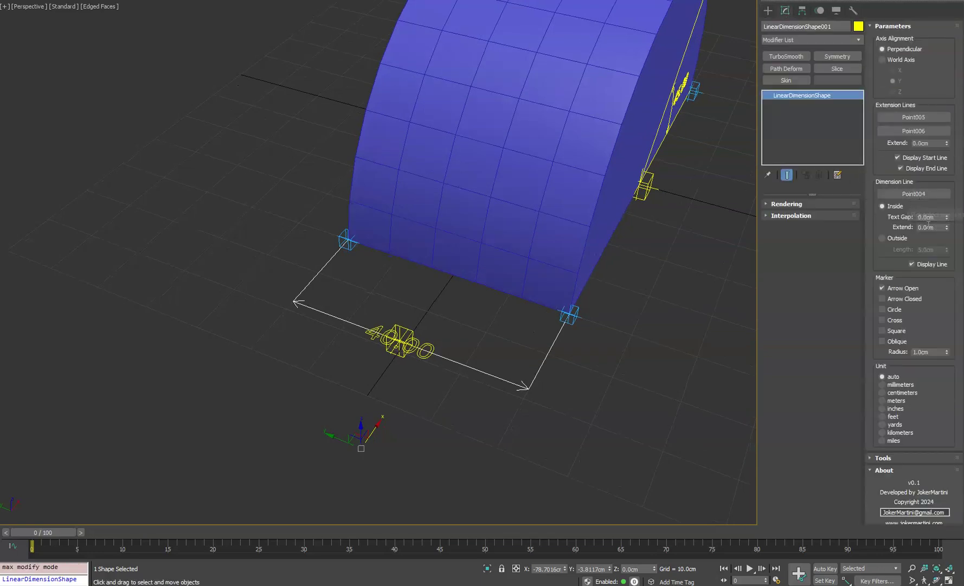
pyautogui.moveTo(947, 218); pyautogui.dragTo(945, 183)
pyautogui.keyDown('alt'); pyautogui.moveTo(504, 326); pyautogui.dragTo(492, 281, button='middle'); pyautogui.keyUp('alt')
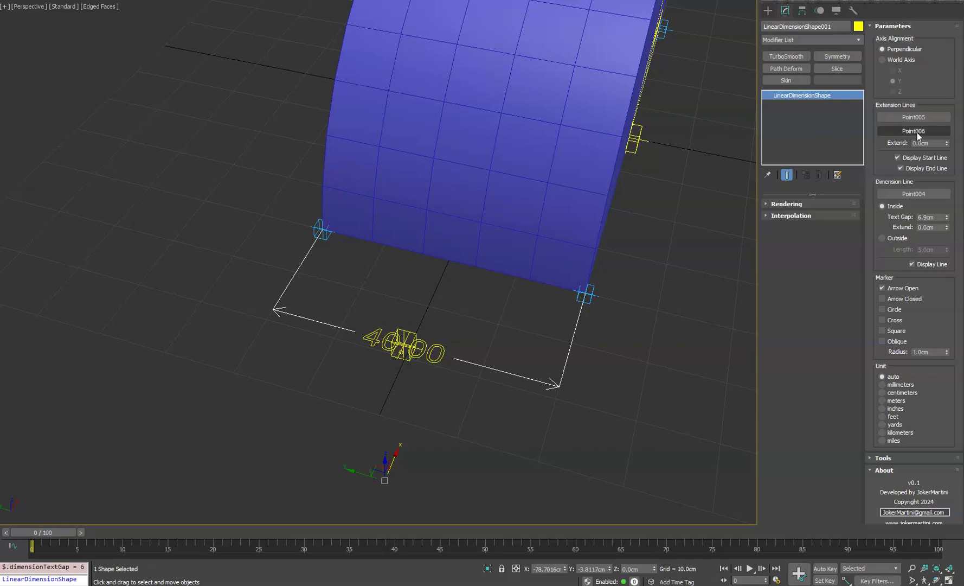
# Test hiding and showing the start line, end line and dimension line
pyautogui.click(922, 157)
pyautogui.click(924, 169)
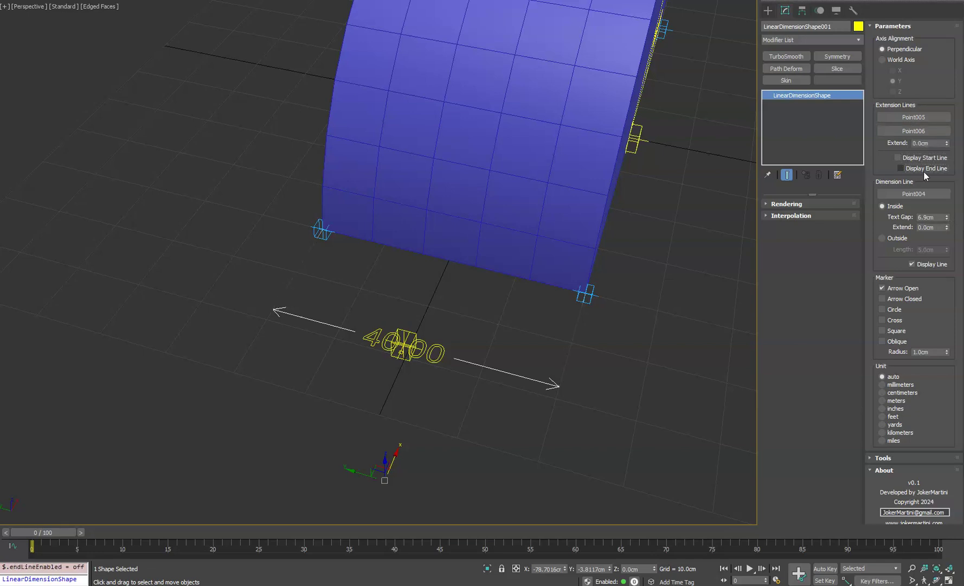
pyautogui.click(924, 170)
pyautogui.click(922, 158)
pyautogui.click(921, 265)
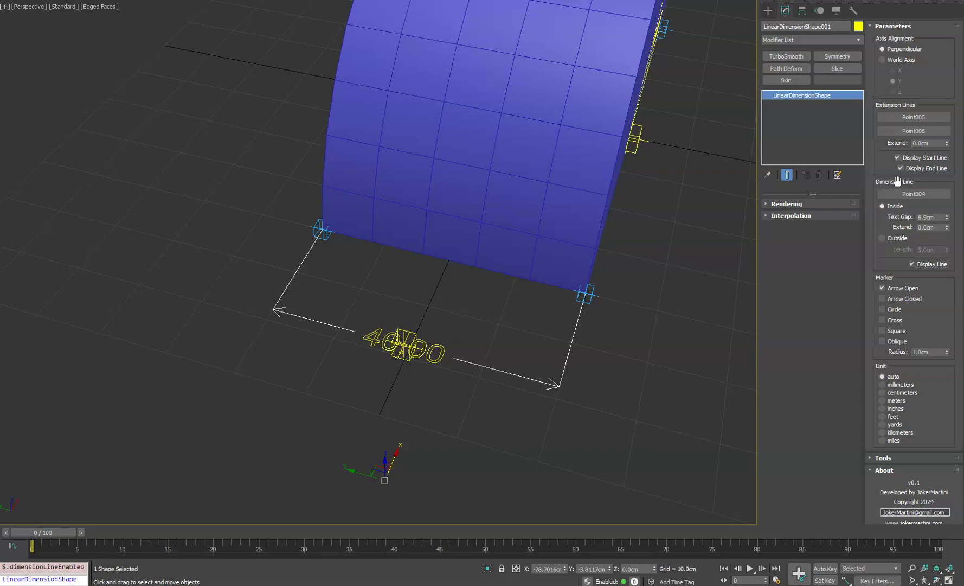
# Try 7.0cm outside arrows, keep them inside, and lengthen the extension lines to 2.8cm
pyautogui.click(894, 239)
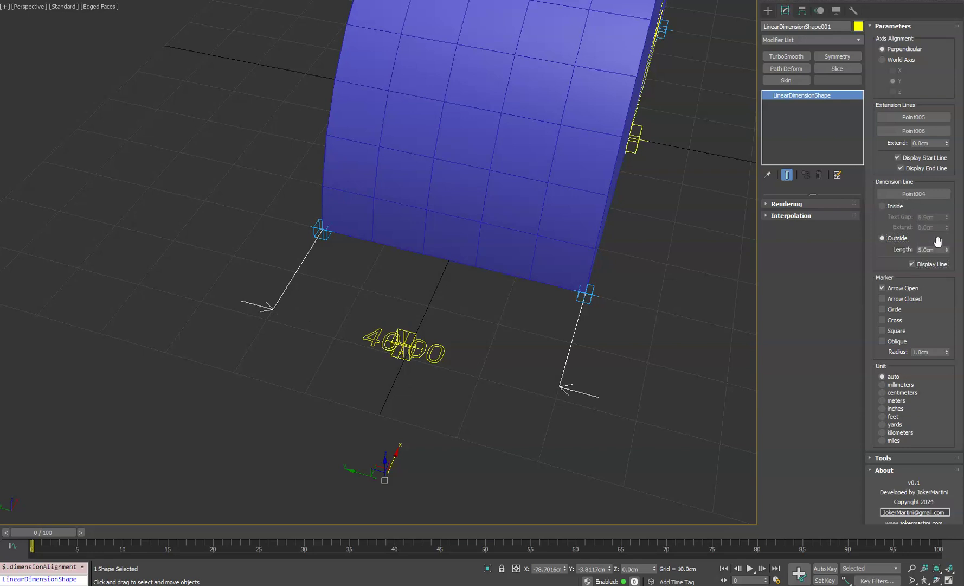
pyautogui.moveTo(947, 250); pyautogui.dragTo(945, 241)
pyautogui.click(893, 210)
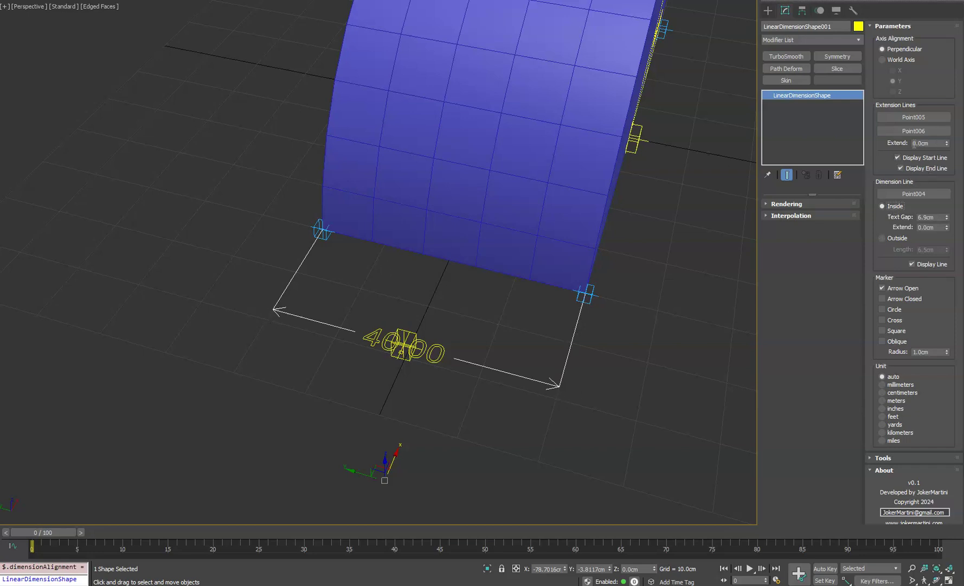
pyautogui.moveTo(947, 143); pyautogui.dragTo(949, 130)
# Test circle and arrow markers, ending with open arrows at both ends
pyautogui.keyDown('alt'); pyautogui.moveTo(624, 233); pyautogui.dragTo(545, 241, button='middle'); pyautogui.keyUp('alt')
pyautogui.keyDown('alt'); pyautogui.moveTo(429, 324); pyautogui.dragTo(543, 279, button='middle'); pyautogui.keyUp('alt')
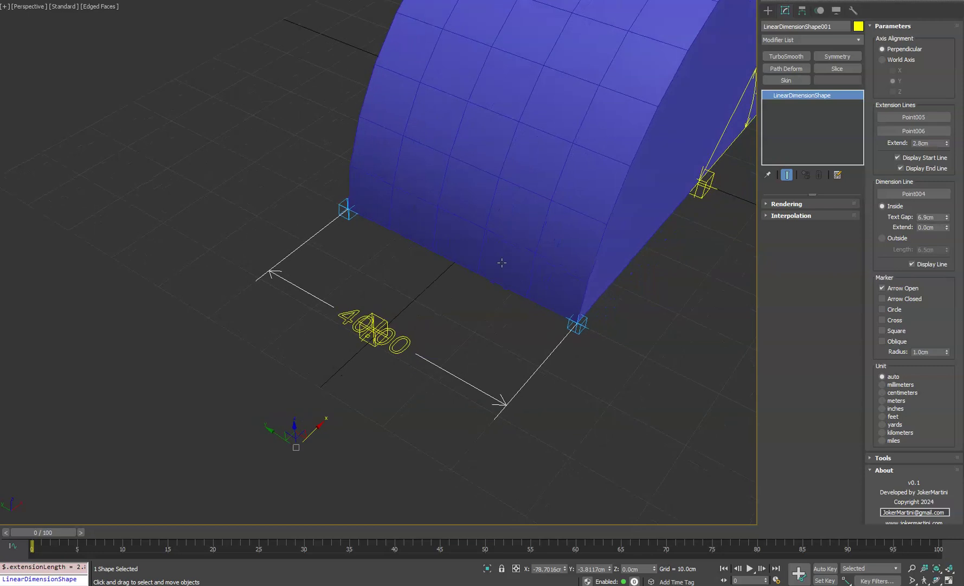
pyautogui.click(893, 312)
pyautogui.click(898, 290)
pyautogui.click(897, 290)
pyautogui.click(886, 309)
pyautogui.click(899, 291)
# Cycle the measurement through mm, cm, m, inches, feet, km and yards, then return to auto
pyautogui.keyDown('alt'); pyautogui.moveTo(521, 293); pyautogui.dragTo(614, 385, button='middle'); pyautogui.keyUp('alt')
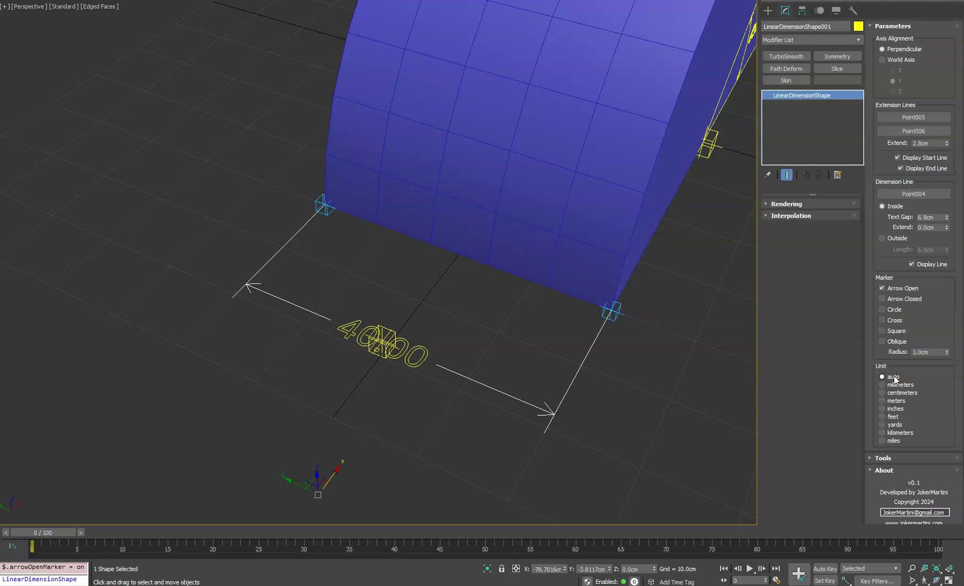
pyautogui.click(895, 384)
pyautogui.click(895, 392)
pyautogui.click(895, 400)
pyautogui.click(894, 417)
pyautogui.click(898, 432)
pyautogui.click(895, 440)
pyautogui.click(895, 424)
pyautogui.click(898, 401)
pyautogui.click(899, 392)
pyautogui.click(896, 384)
pyautogui.click(893, 377)
# Zoom out to view the whole half-cylinder and clear the selection
pyautogui.scroll(-5, 455, 314)
pyautogui.keyDown('alt'); pyautogui.moveTo(463, 297); pyautogui.dragTo(510, 326, button='middle'); pyautogui.keyUp('alt')
pyautogui.click(509, 322)
# Create a lead dimension in the Front viewport
pyautogui.keyDown('alt'); pyautogui.moveTo(600, 280); pyautogui.dragTo(580, 303, button='middle'); pyautogui.keyUp('alt')
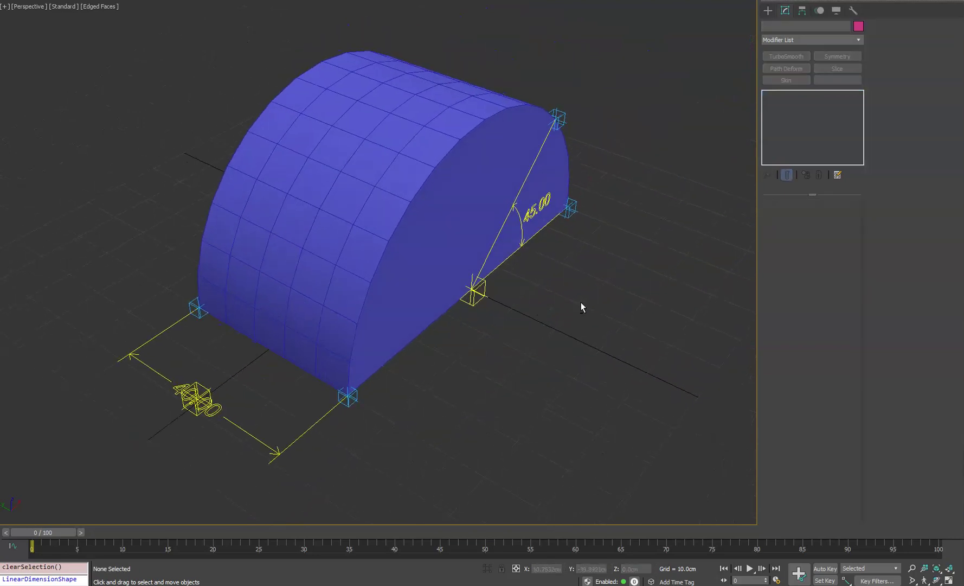
pyautogui.click(768, 10)
pyautogui.click(826, 96)
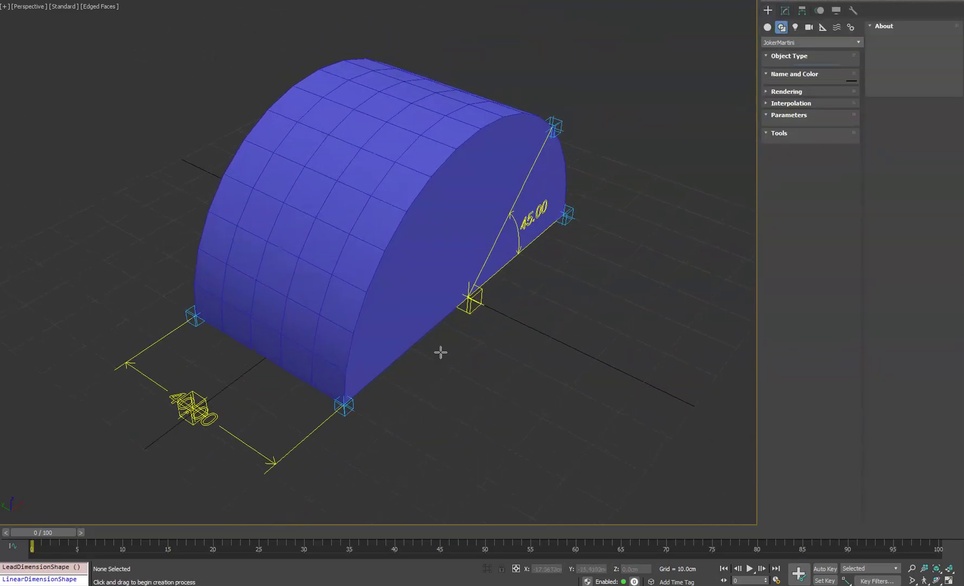
pyautogui.hotkey('alt', 'w')
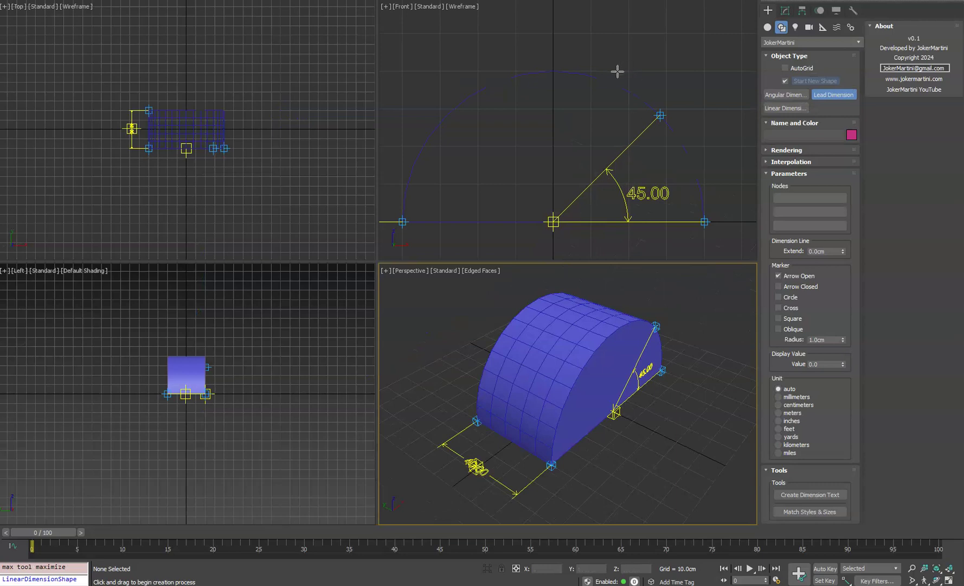
pyautogui.click(617, 71)
pyautogui.click(617, 71)
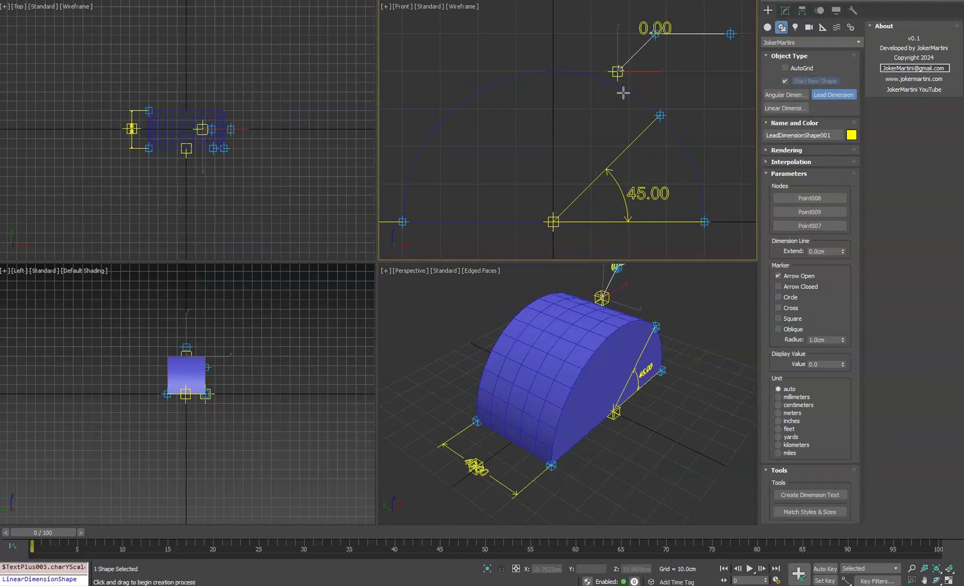
pyautogui.press('w')
pyautogui.rightClick(623, 383)
# Snap the leader's start point onto the half-cylinder's curved top edge
pyautogui.scroll(5, 625, 96)
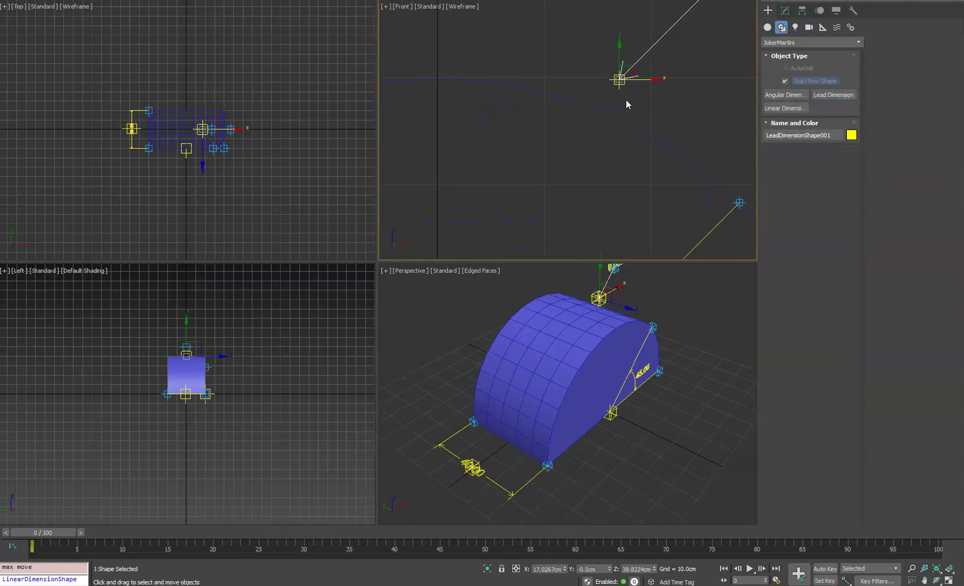
pyautogui.click(623, 90)
pyautogui.press('s')
pyautogui.moveTo(622, 91); pyautogui.dragTo(603, 121)
# Move the dimension line's right end point onto the other point with snaps on
pyautogui.rightClick(630, 445)
pyautogui.hotkey('alt', 'w')
pyautogui.scroll(6, 584, 314)
pyautogui.keyDown('alt'); pyautogui.moveTo(528, 229); pyautogui.dragTo(561, 242, button='middle'); pyautogui.keyUp('alt')
pyautogui.press('m')
pyautogui.keyDown('alt'); pyautogui.moveTo(654, 233); pyautogui.dragTo(621, 241, button='middle'); pyautogui.keyUp('alt')
pyautogui.click(640, 227)
pyautogui.click(666, 186)
pyautogui.press('s')
pyautogui.moveTo(689, 188); pyautogui.dragTo(512, 187)
# Reposition Point008, the 0.00 text label and the leader's end point
pyautogui.click(492, 193)
pyautogui.keyDown('alt'); pyautogui.moveTo(513, 187); pyautogui.dragTo(537, 163, button='middle'); pyautogui.keyUp('alt')
pyautogui.moveTo(541, 140); pyautogui.dragTo(506, 166)
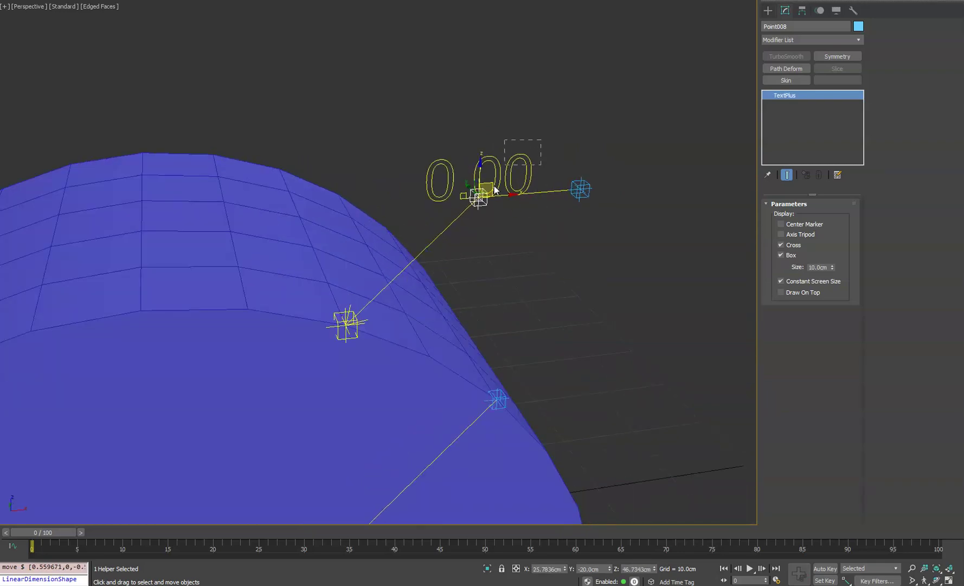
pyautogui.moveTo(494, 188); pyautogui.dragTo(556, 168)
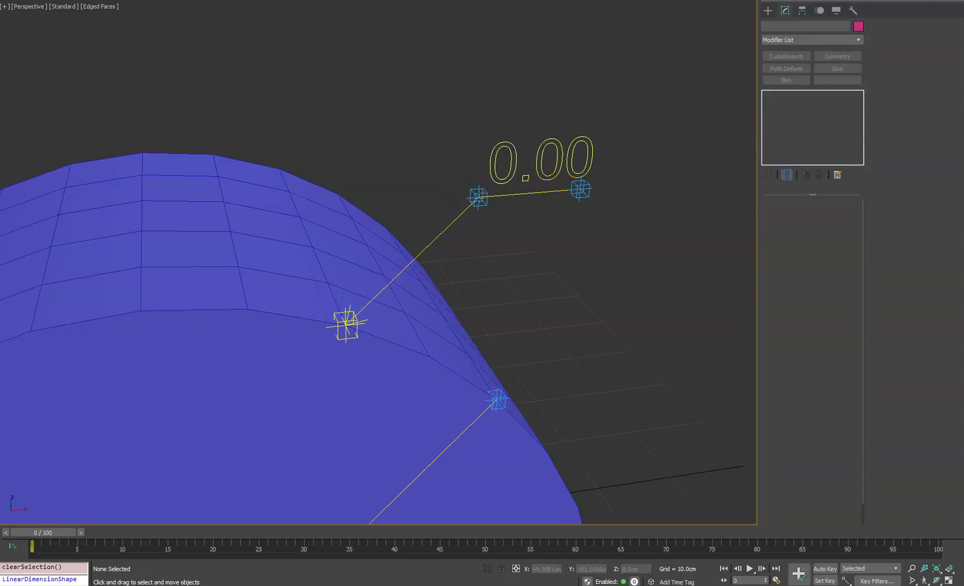
pyautogui.click(478, 197)
pyautogui.moveTo(486, 210); pyautogui.dragTo(471, 225)
pyautogui.click(522, 244)
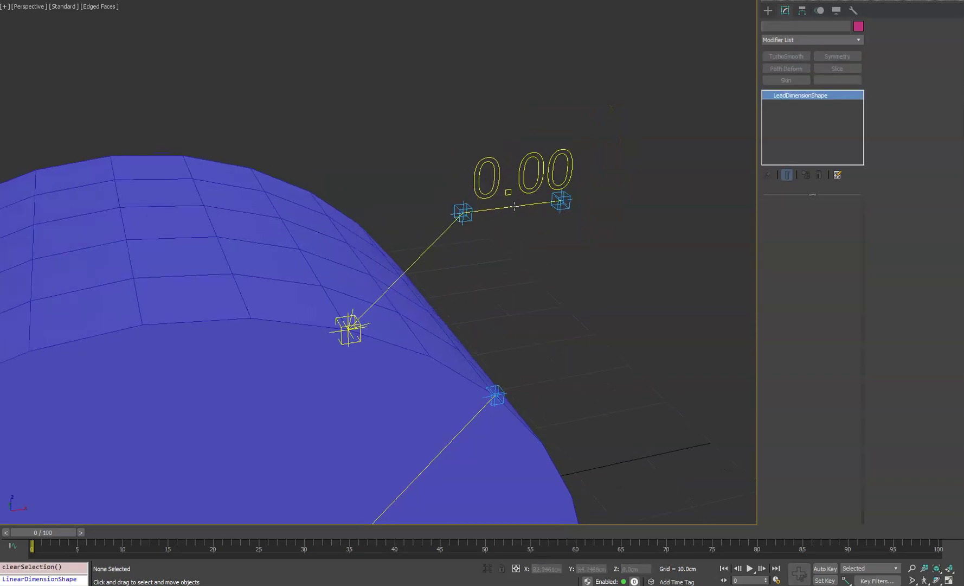
# Extend the lead dimension line to 12.9cm and remove its arrow marker
pyautogui.click(576, 265)
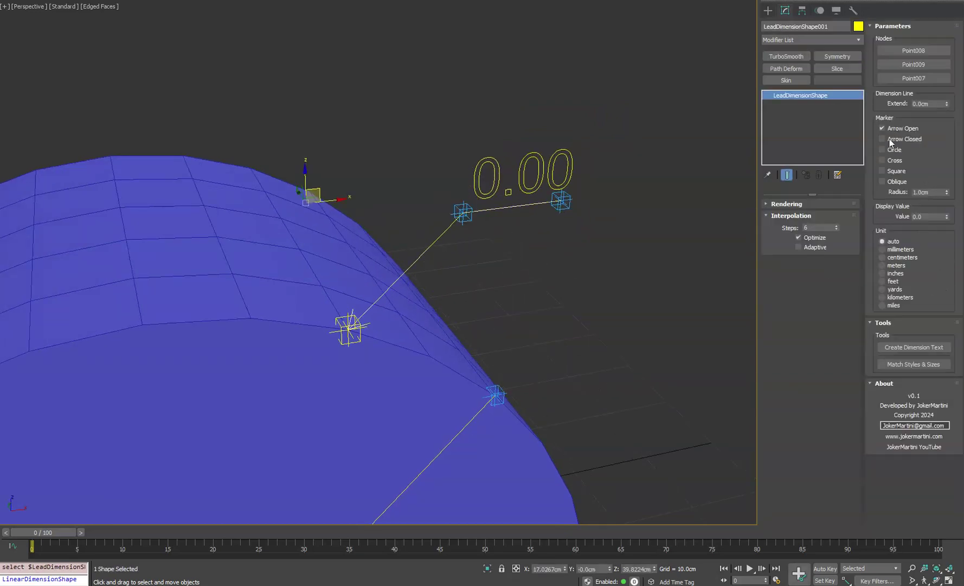
pyautogui.moveTo(495, 279); pyautogui.dragTo(510, 231, button='middle')
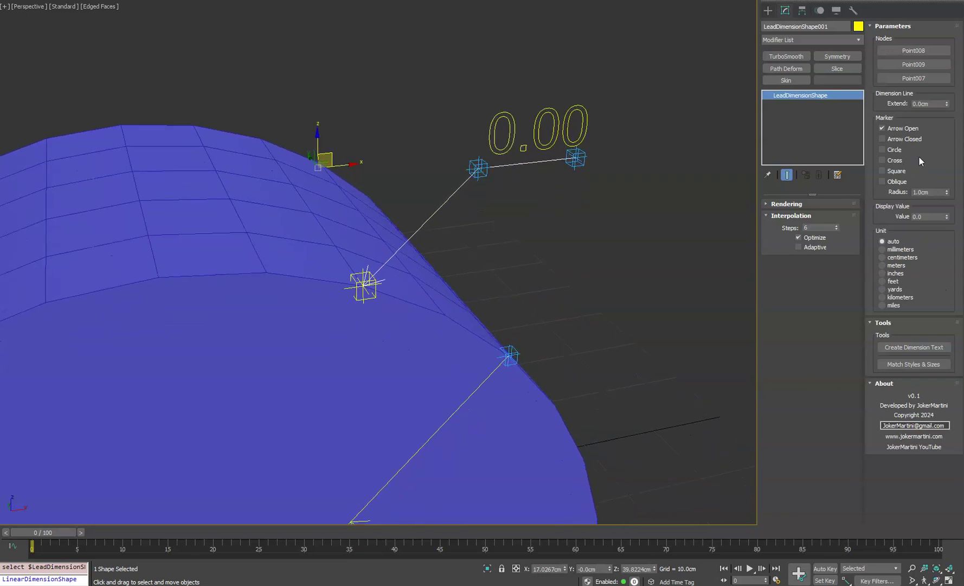
pyautogui.press('F3')
pyautogui.click(895, 130)
pyautogui.keyDown('alt'); pyautogui.moveTo(456, 282); pyautogui.dragTo(488, 247, button='middle'); pyautogui.keyUp('alt')
pyautogui.moveTo(949, 111); pyautogui.dragTo(939, 37)
pyautogui.scroll(-5, 513, 177)
pyautogui.press('F3')
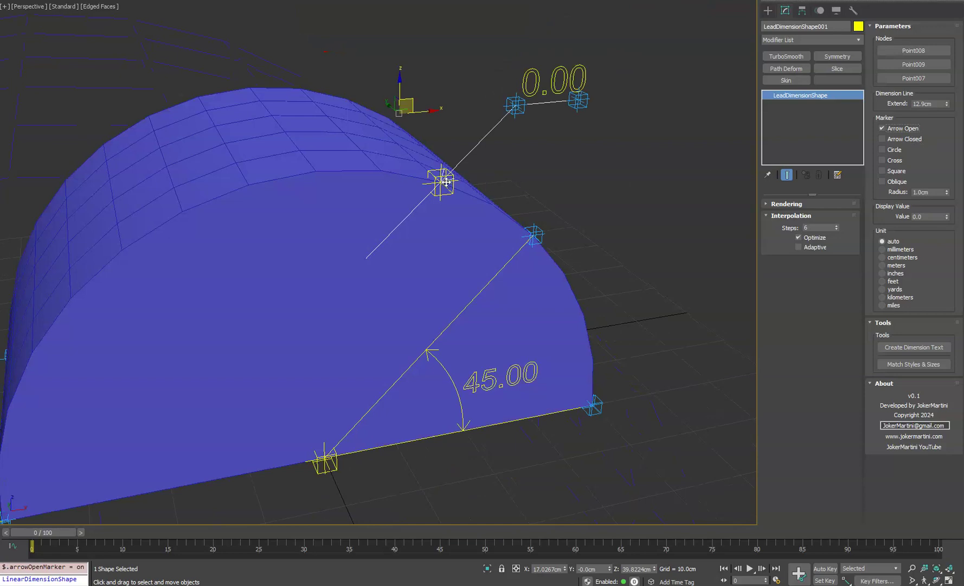
pyautogui.scroll(2, 446, 181)
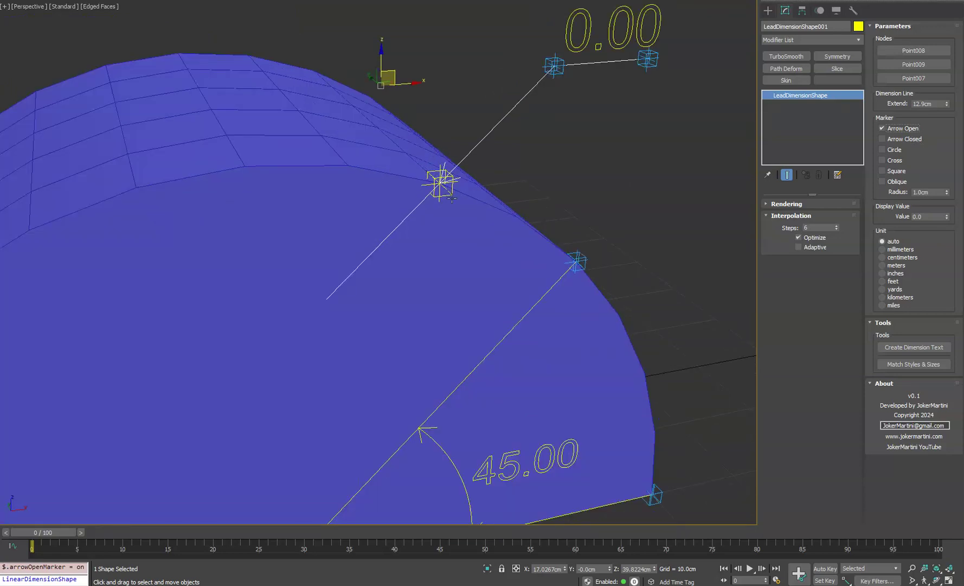
pyautogui.click(912, 129)
# Reset the lead dimension's line extension to 0 and reselect the dimension line
pyautogui.rightClick(946, 104)
pyautogui.moveTo(476, 172); pyautogui.dragTo(534, 218, button='middle')
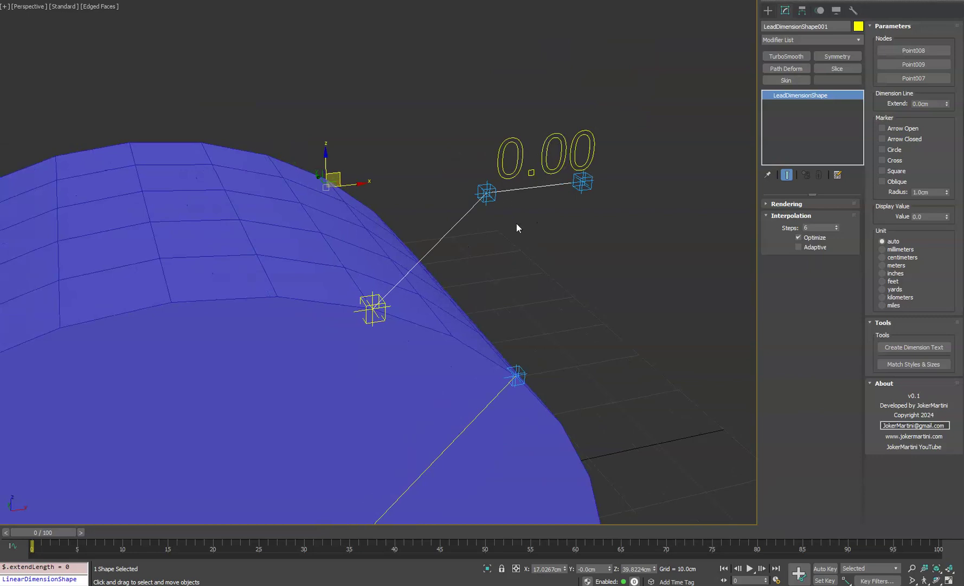
pyautogui.scroll(-5, 540, 143)
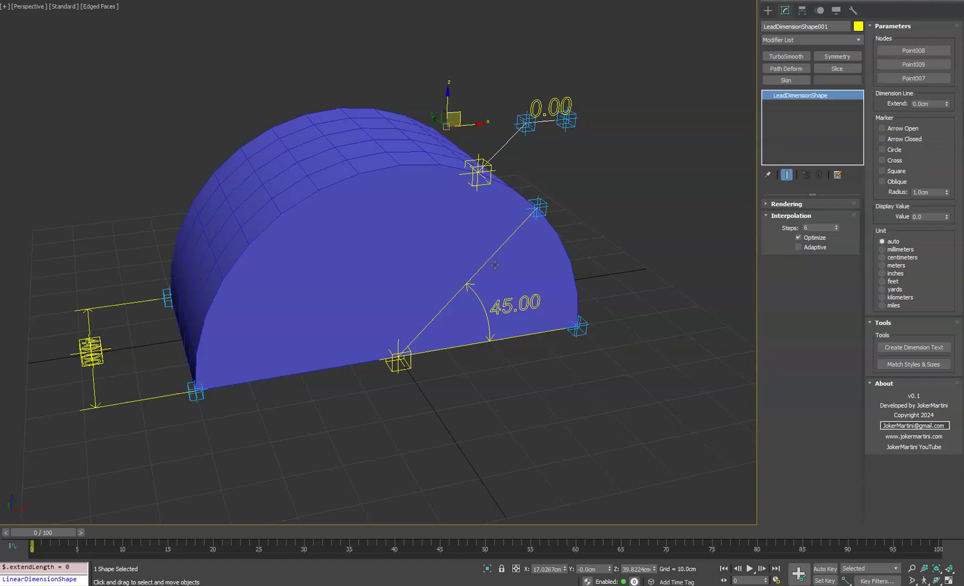
pyautogui.scroll(-1, 496, 265)
pyautogui.scroll(4, 536, 182)
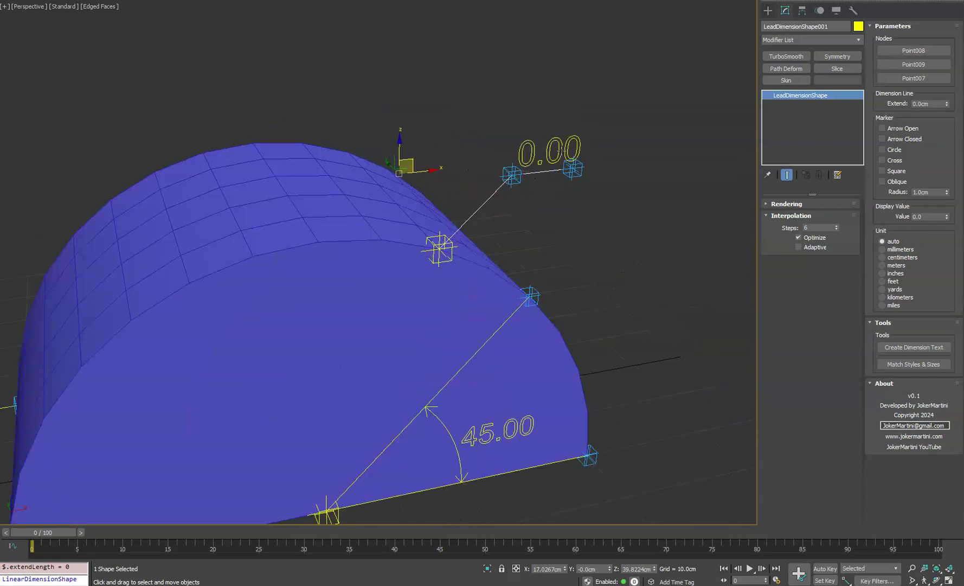
pyautogui.click(564, 185)
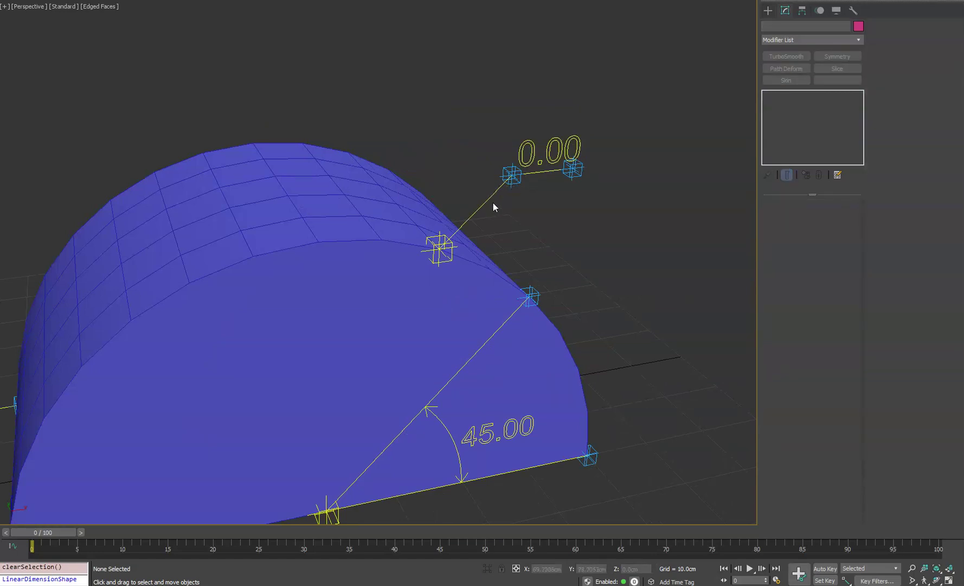
pyautogui.click(492, 202)
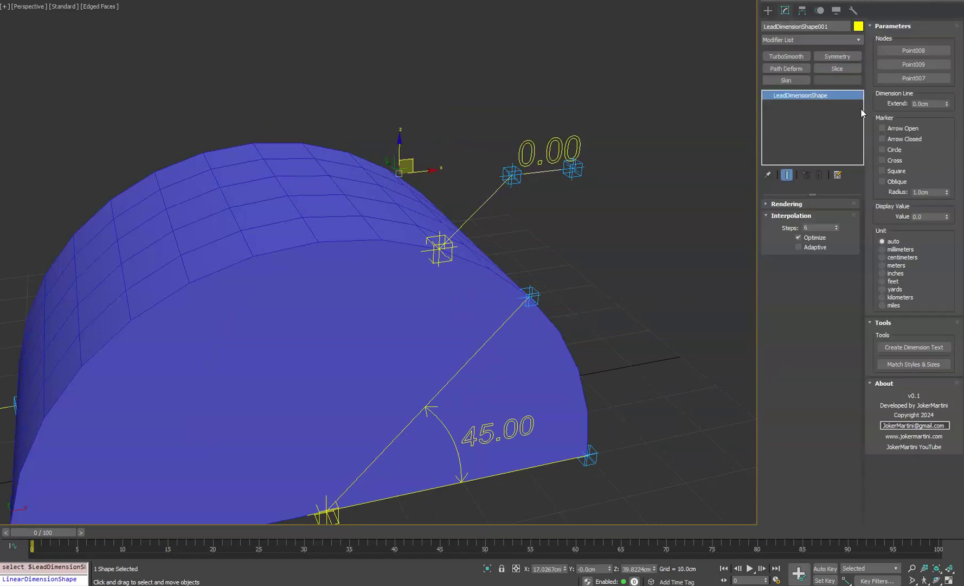
# Set the display value to 20, testing units before leaving it on auto
pyautogui.doubleClick(930, 216)
pyautogui.write('20')
pyautogui.press('Return')
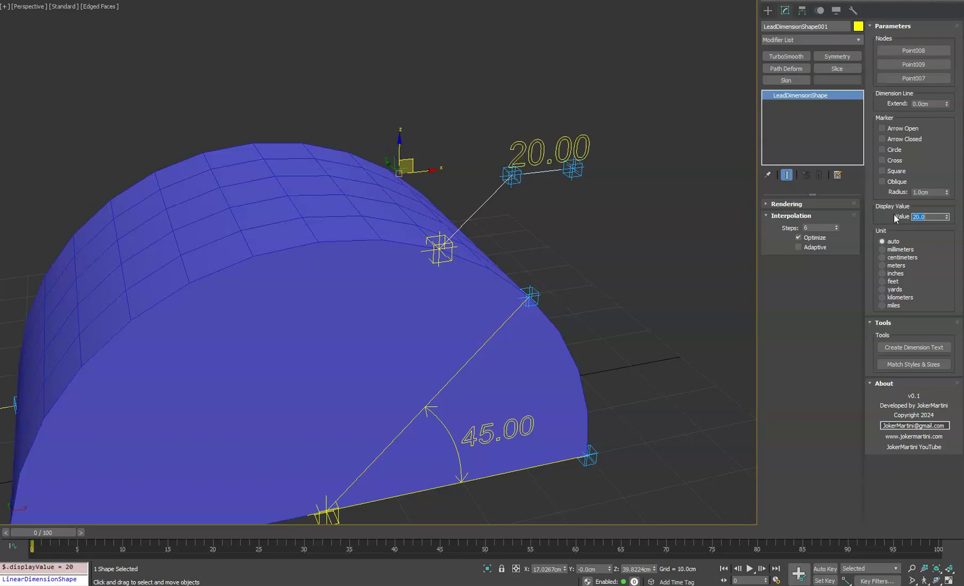
pyautogui.click(893, 249)
pyautogui.click(890, 274)
pyautogui.click(891, 281)
pyautogui.click(892, 289)
pyautogui.click(891, 241)
# Marquee-select all parts of the 20.00 lead dimension
pyautogui.moveTo(630, 189); pyautogui.dragTo(575, 223, button='middle')
pyautogui.moveTo(561, 187); pyautogui.dragTo(564, 187)
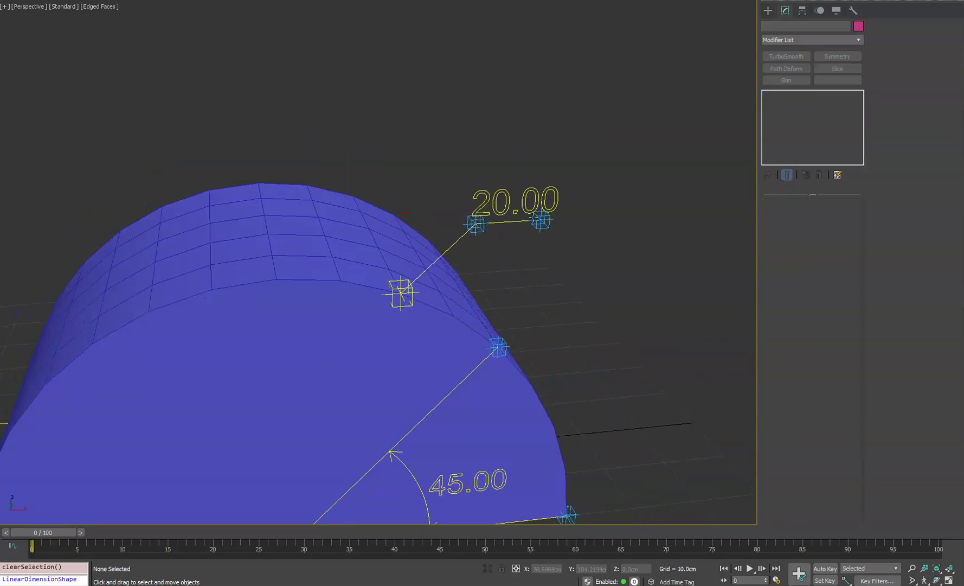
pyautogui.keyDown('alt'); pyautogui.moveTo(602, 184); pyautogui.dragTo(564, 194, button='middle'); pyautogui.keyUp('alt')
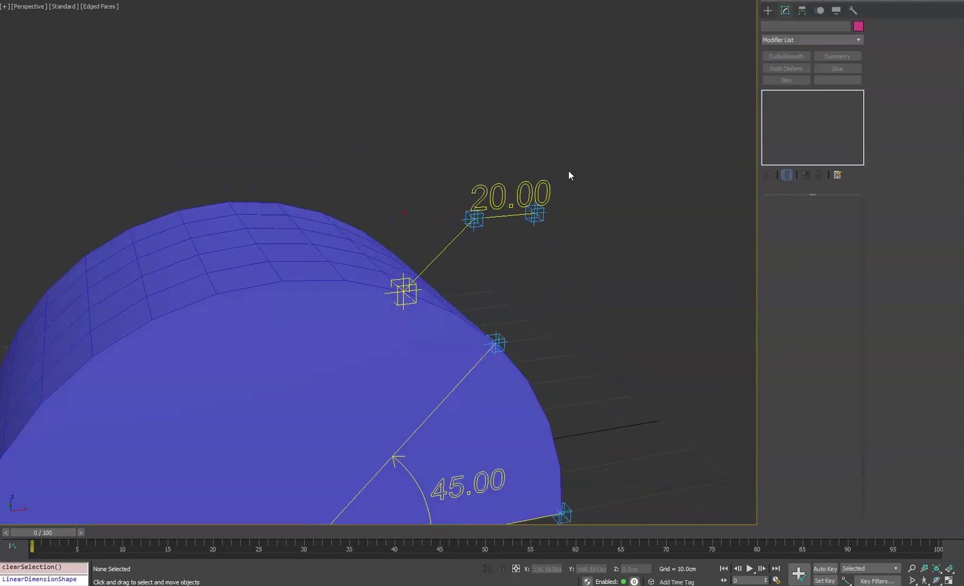
pyautogui.moveTo(569, 173); pyautogui.dragTo(384, 306)
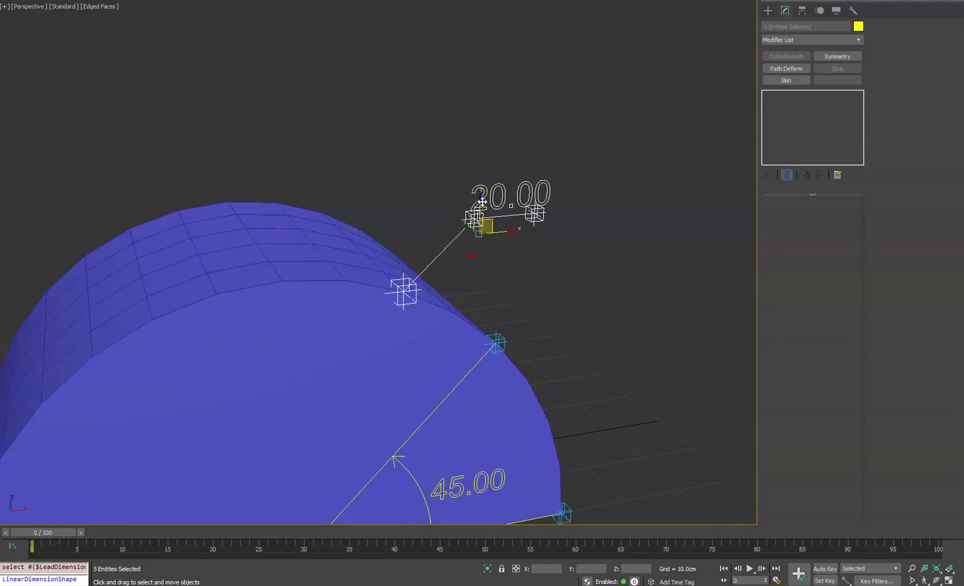
# Clone the 20.00 lead dimension upward and select the copy
pyautogui.keyDown('shift'); pyautogui.moveTo(478, 205); pyautogui.dragTo(482, 75); pyautogui.keyUp('shift')
pyautogui.click(483, 311)
pyautogui.click(548, 147)
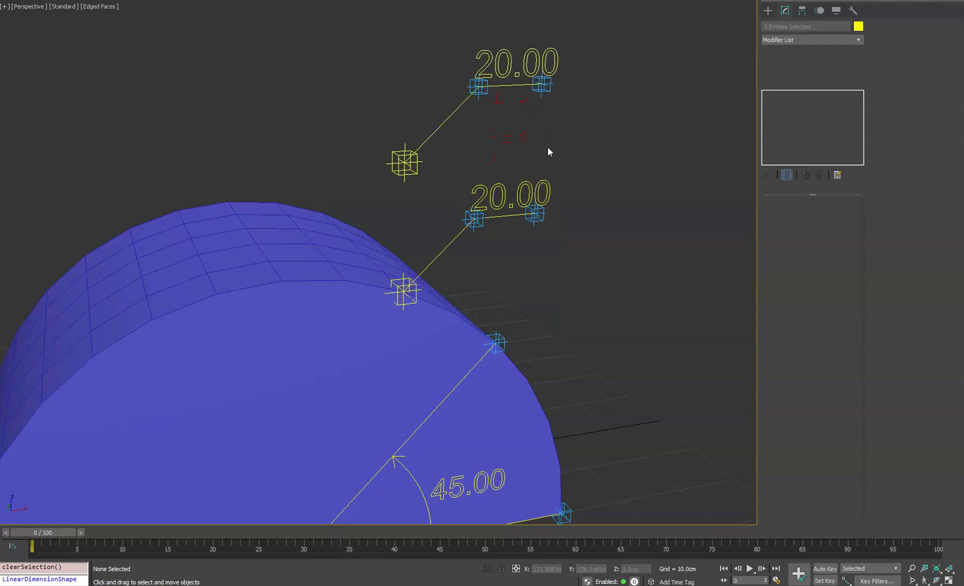
pyautogui.click(442, 129)
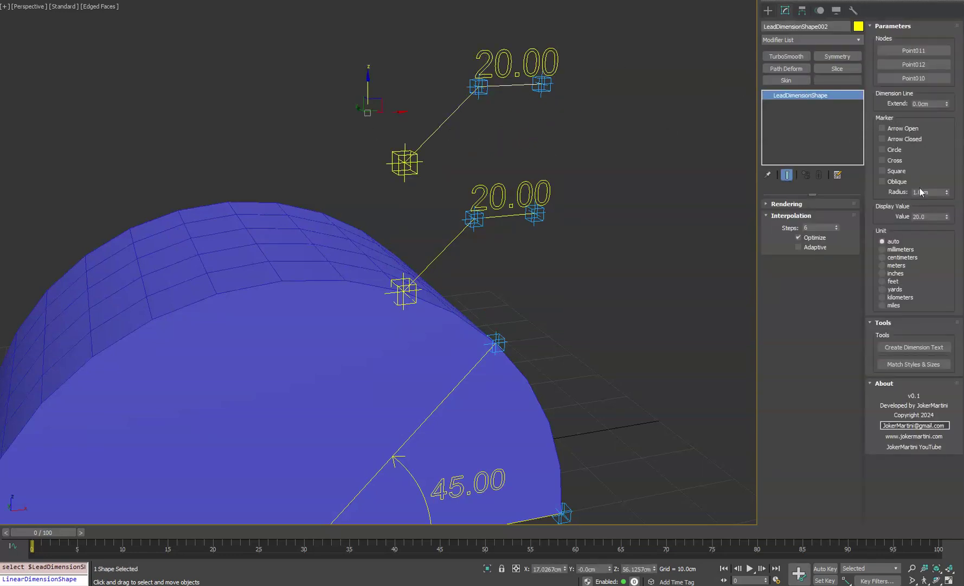
# Give the copy circle and cross markers at 2.4cm radius and match both dimensions' styles
pyautogui.click(891, 249)
pyautogui.click(890, 241)
pyautogui.moveTo(947, 193); pyautogui.dragTo(950, 175)
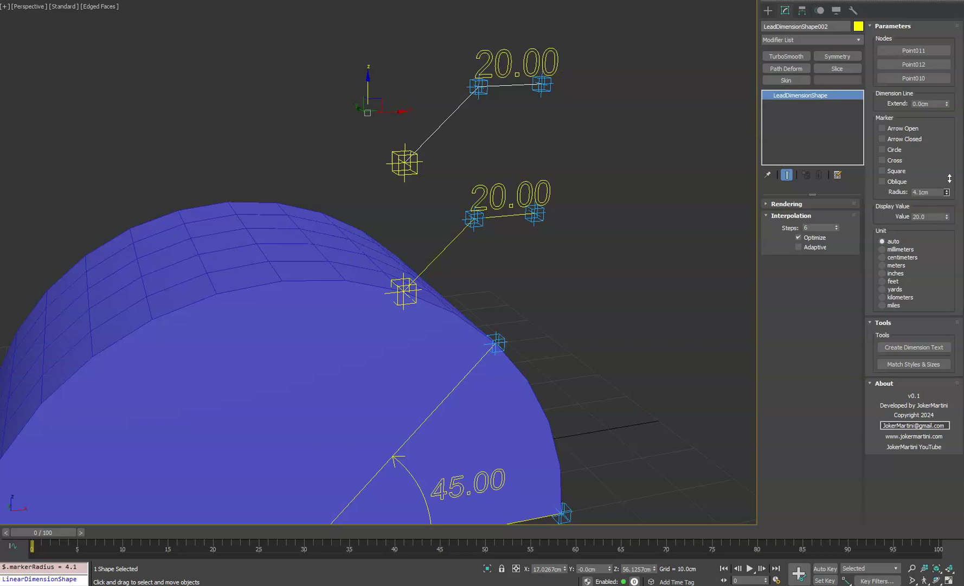
pyautogui.click(893, 150)
pyautogui.click(882, 161)
pyautogui.moveTo(947, 193)
pyautogui.mouseDown()
pyautogui.moveTo(952, 210)
pyautogui.moveTo(952, 195)
pyautogui.mouseUp()
pyautogui.click(895, 362)
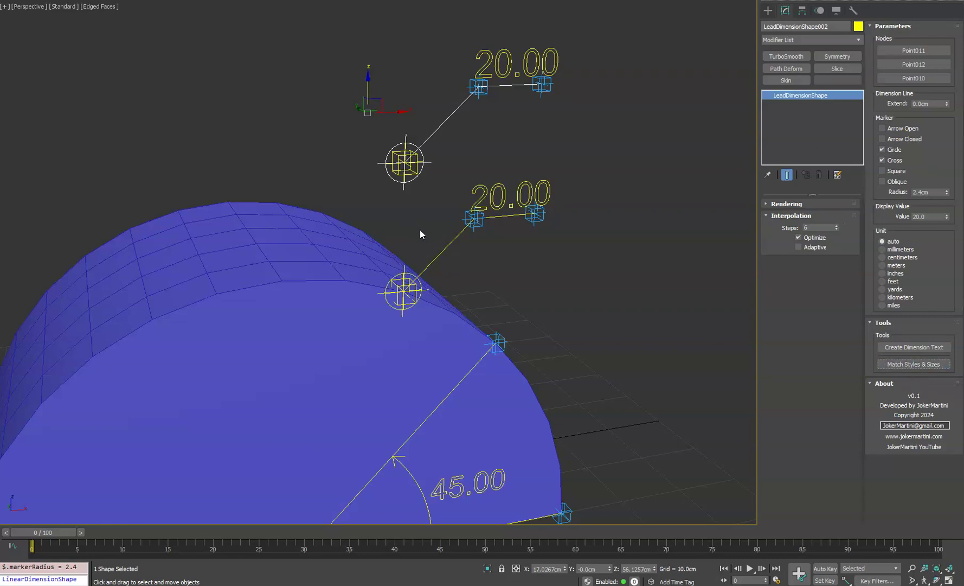
pyautogui.moveTo(500, 281); pyautogui.dragTo(499, 247, button='middle')
# Add a 2.8cm square marker to the lower dimension and match it onto the upper one
pyautogui.click(502, 249)
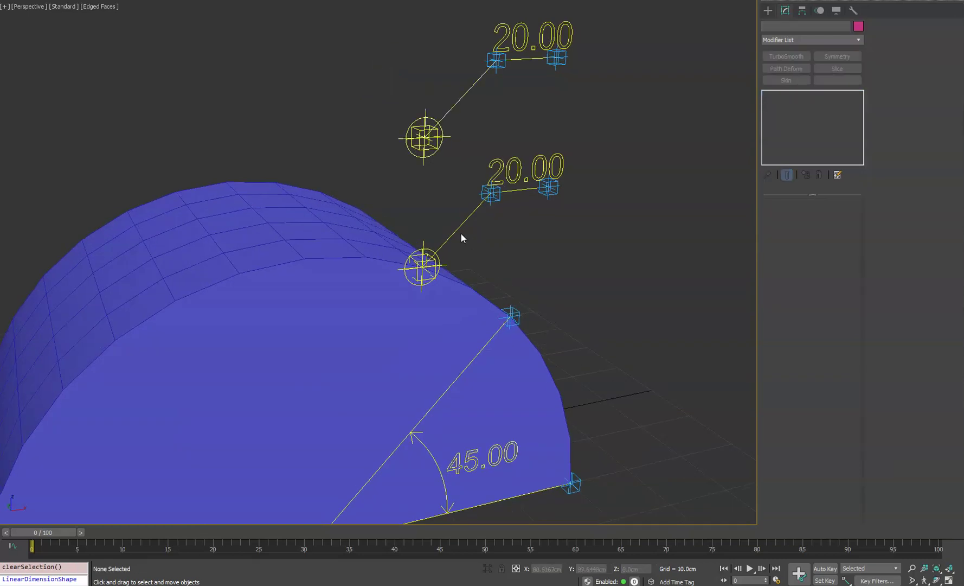
pyautogui.click(445, 117)
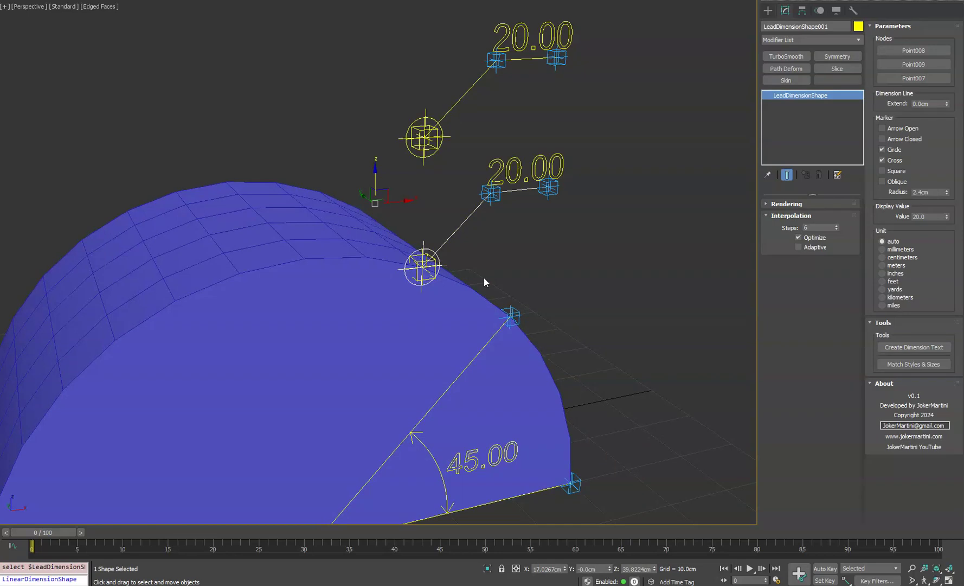
pyautogui.moveTo(947, 193)
pyautogui.mouseDown()
pyautogui.moveTo(949, 202)
pyautogui.moveTo(948, 190)
pyautogui.mouseUp()
pyautogui.click(883, 171)
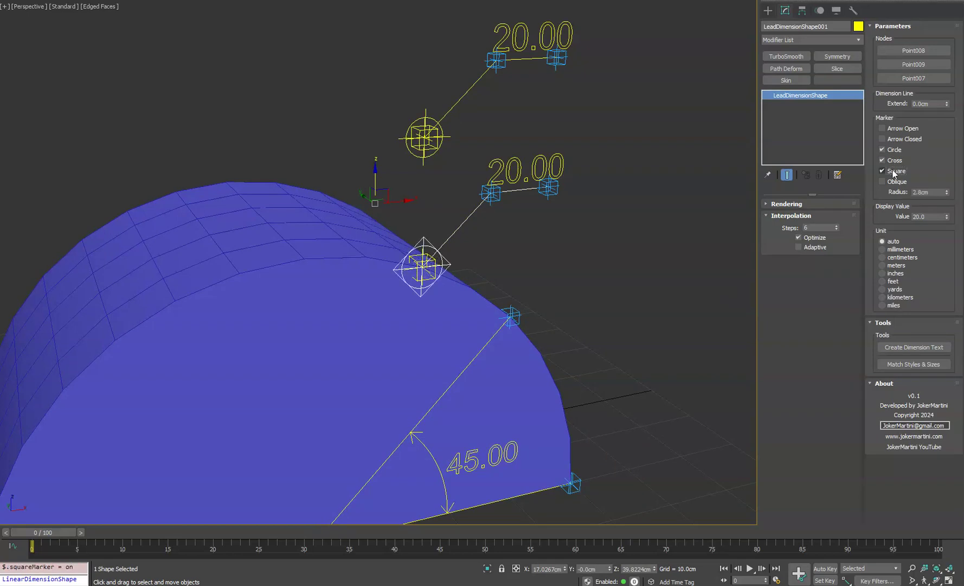
pyautogui.click(914, 364)
pyautogui.click(448, 150)
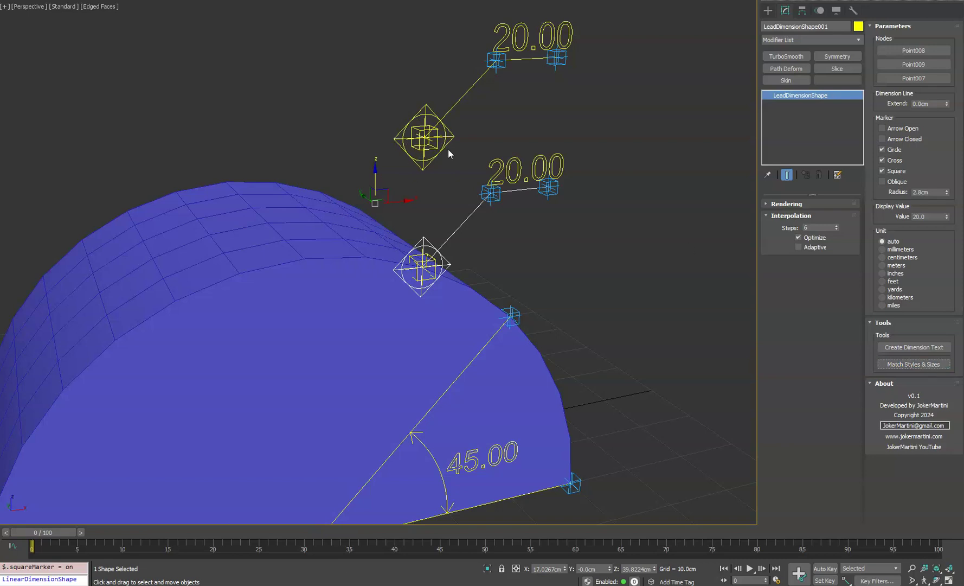
pyautogui.scroll(-5, 502, 186)
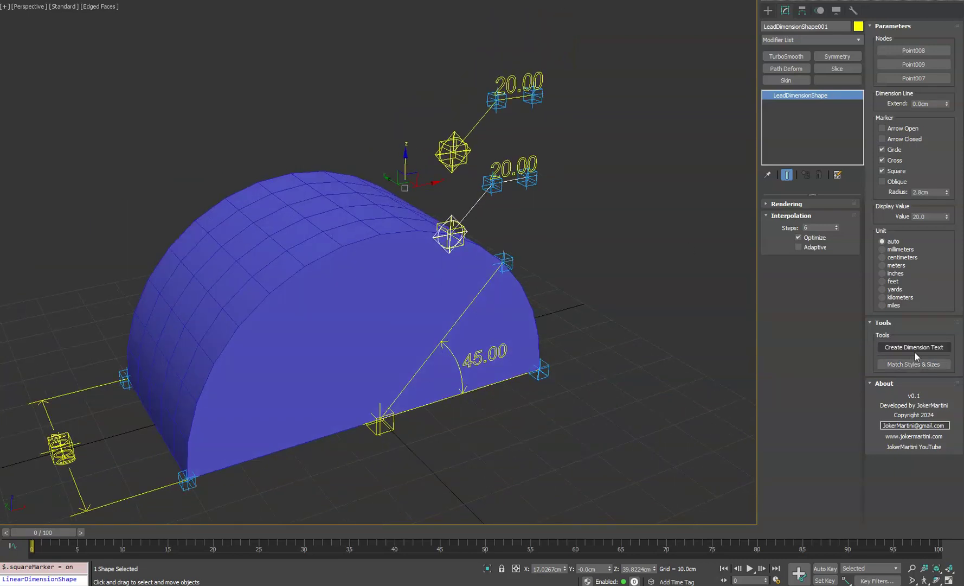
pyautogui.click(917, 366)
pyautogui.click(768, 10)
pyautogui.click(651, 131)
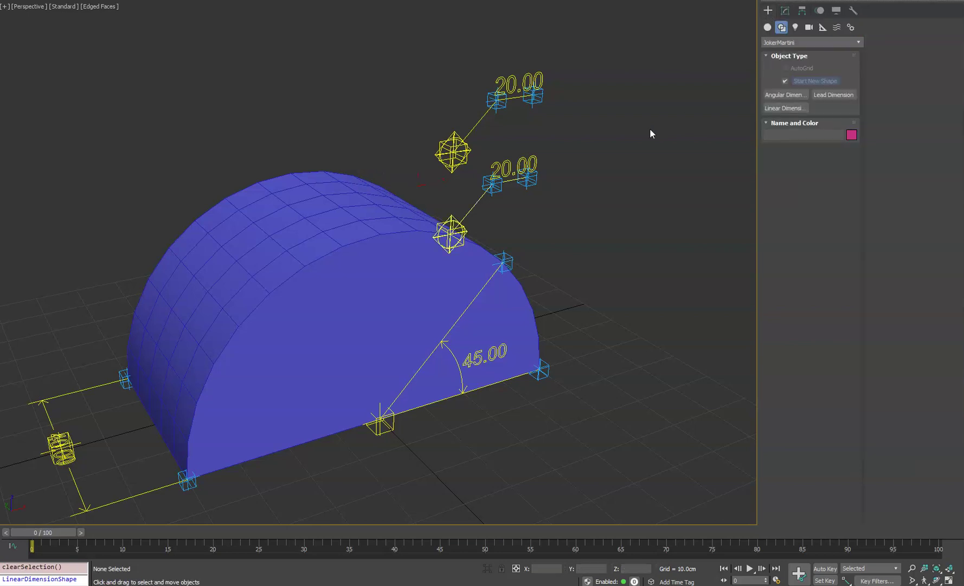